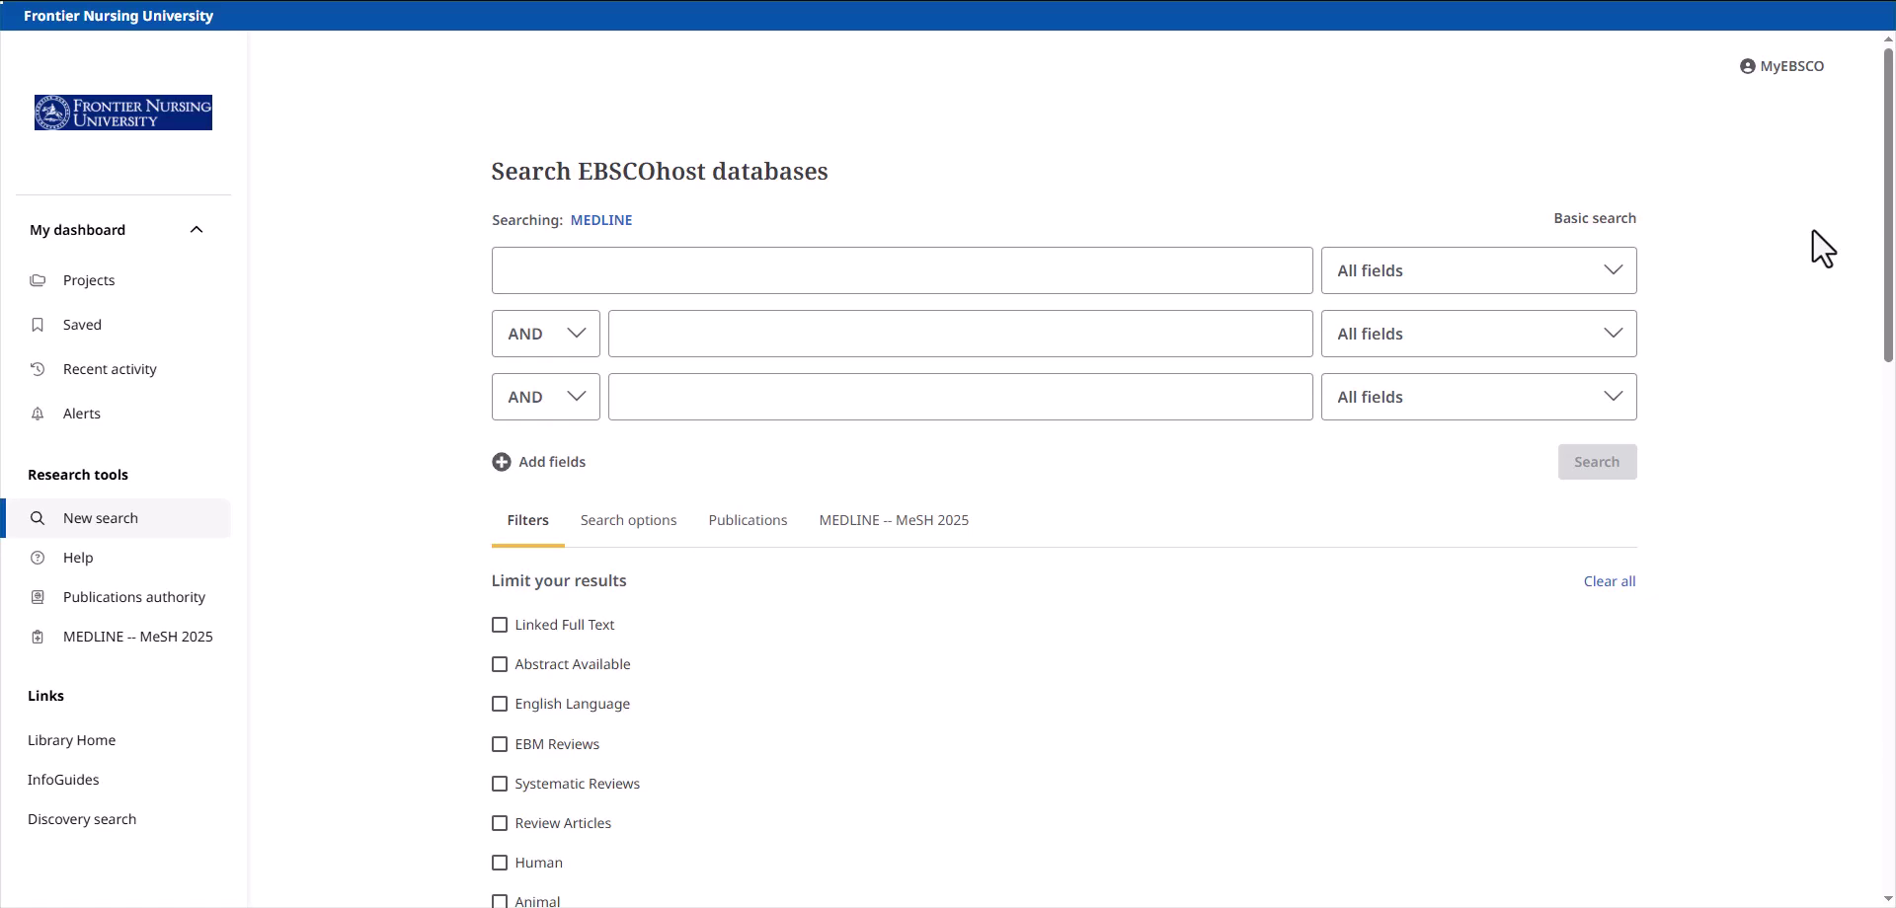
- Sign in to the MyEBSCO account with the account username and password
{"action": "left_click", "coordinate": [1789, 69]}
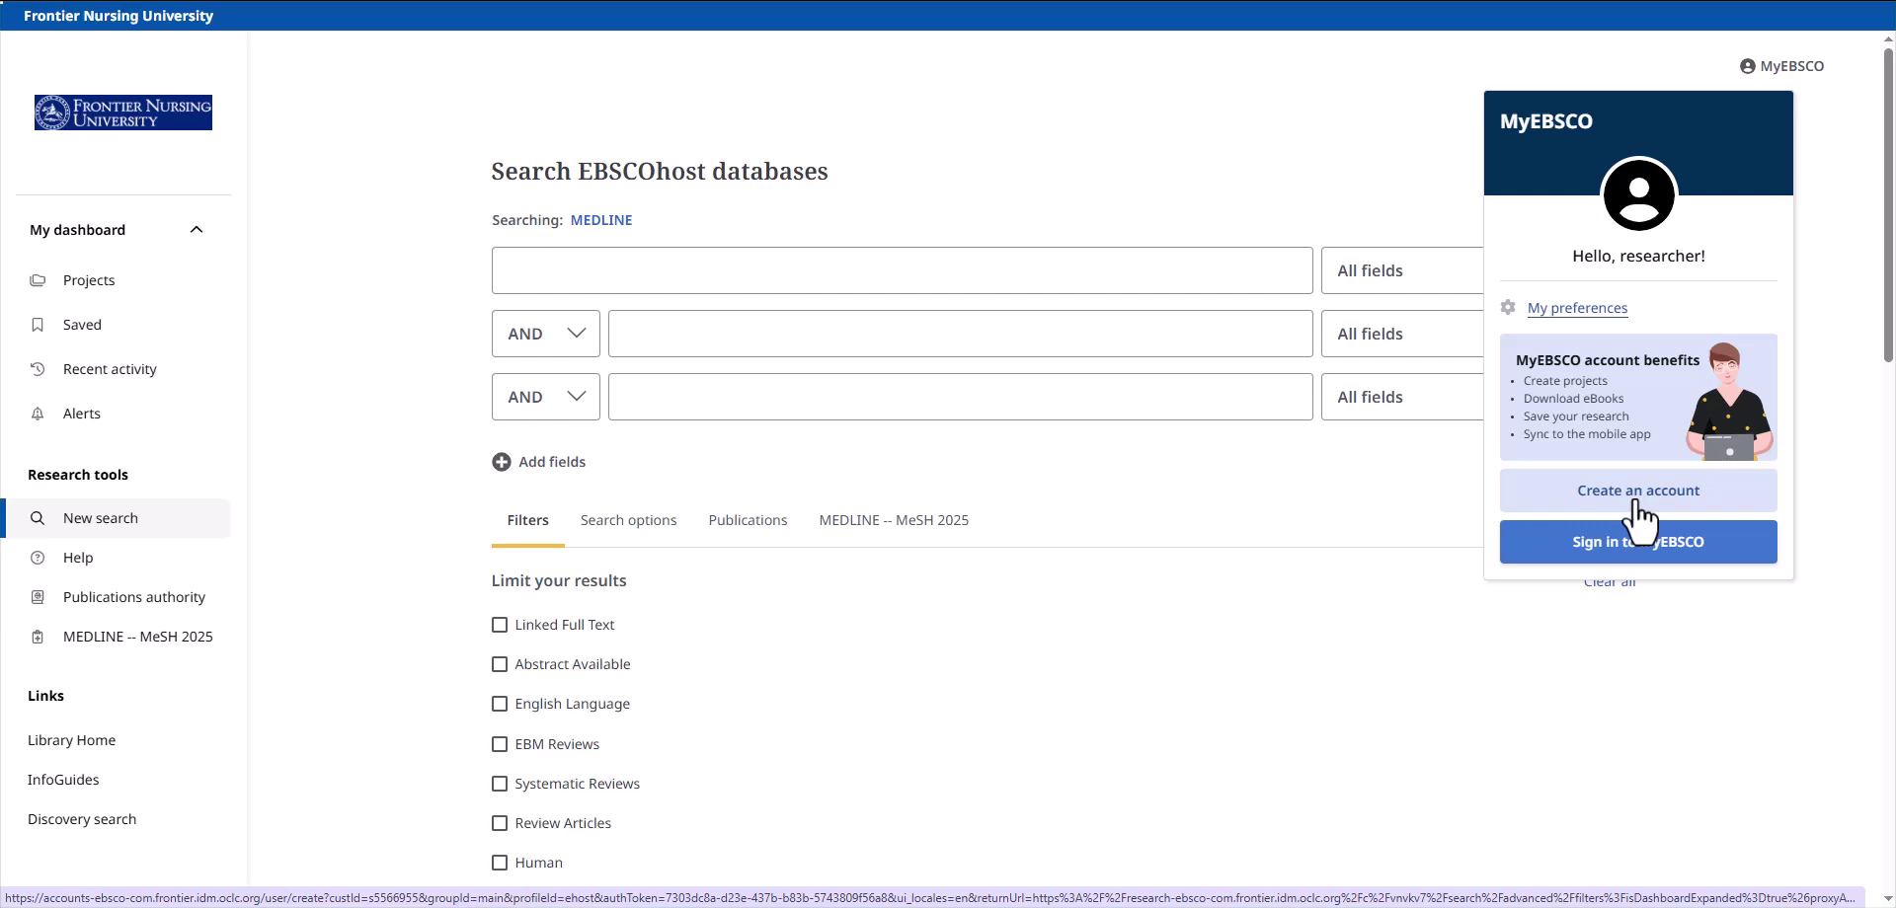
{"action": "left_click", "coordinate": [1629, 556]}
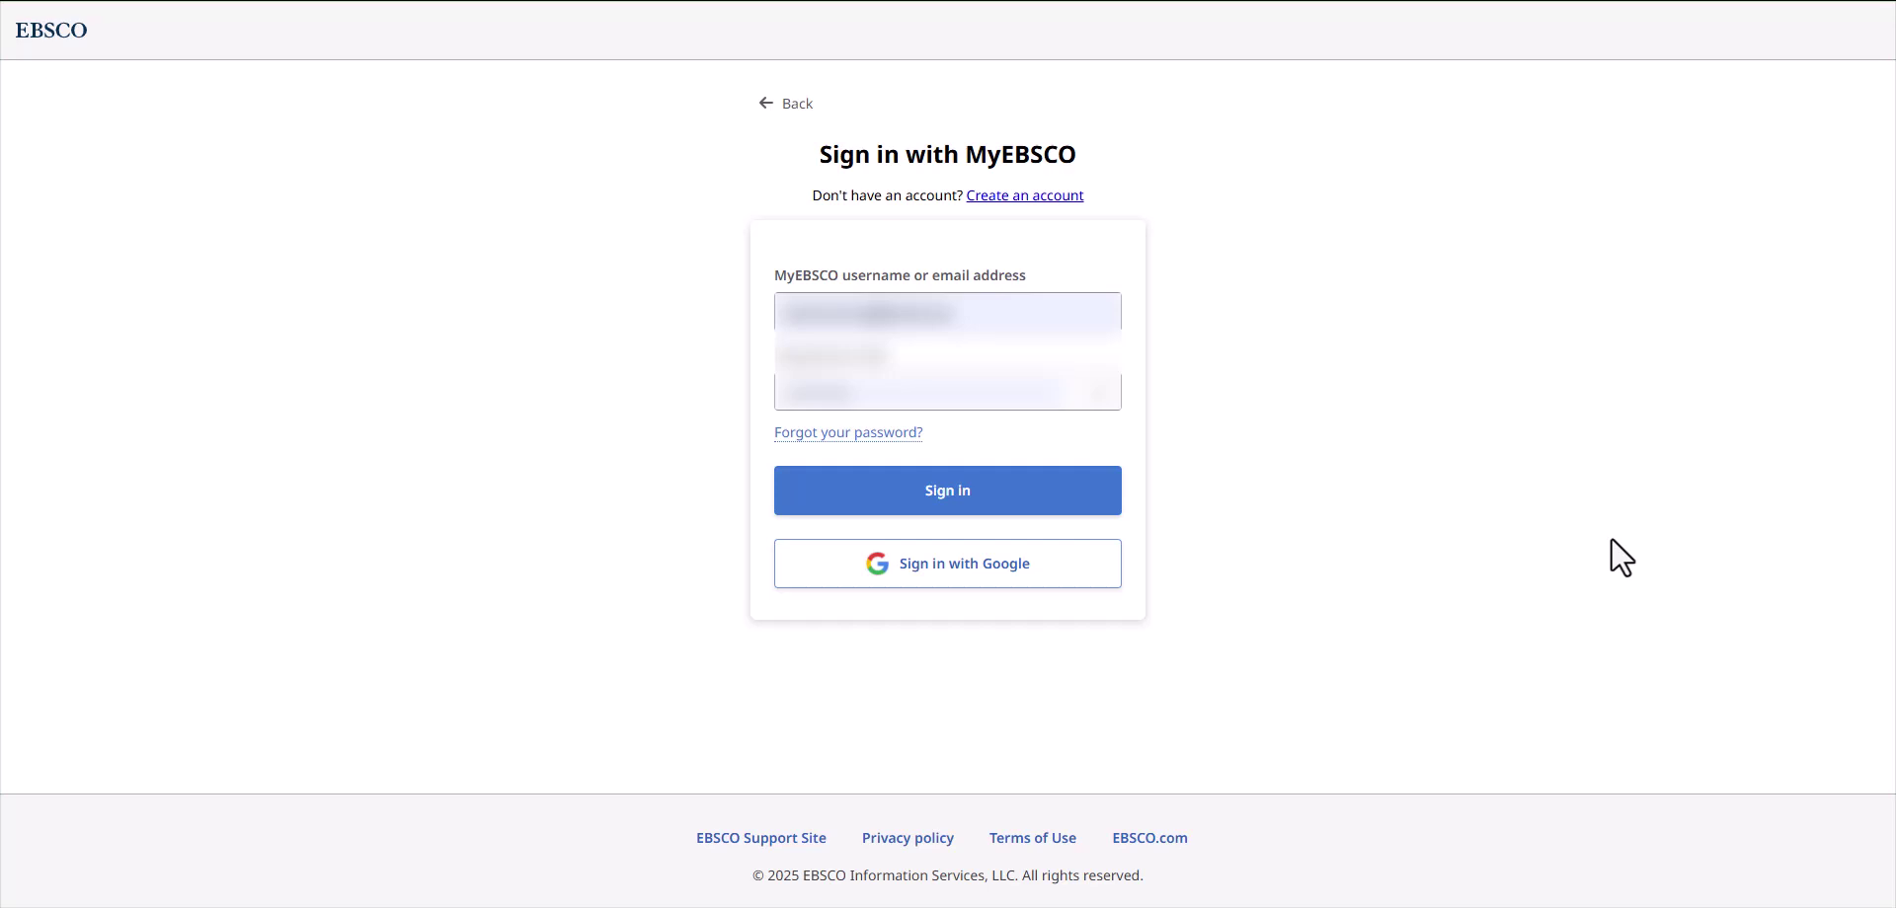
{"action": "left_click", "coordinate": [940, 487]}
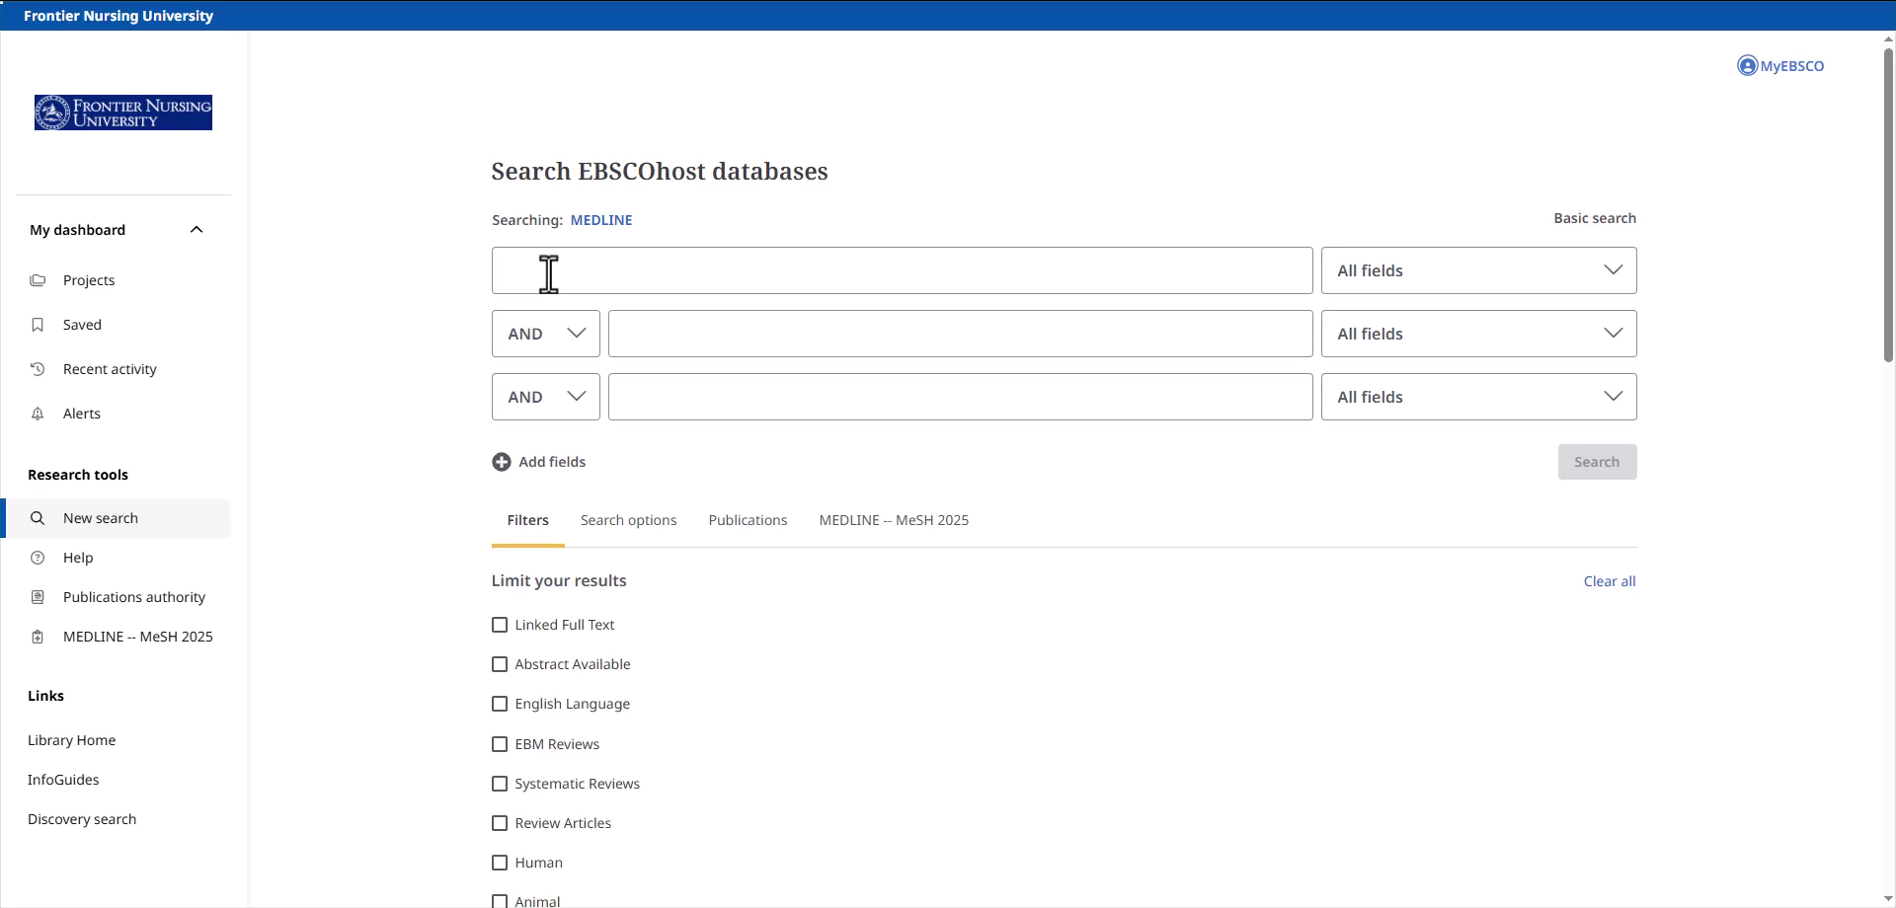
- Search MEDLINE for "pregnancy outcome" AND midwi*, returning 2,450 results
{"action": "left_click", "coordinate": [549, 273]}
{"action": "type", "text": "\"pregnancy outcome\""}
{"action": "left_click", "coordinate": [683, 338]}
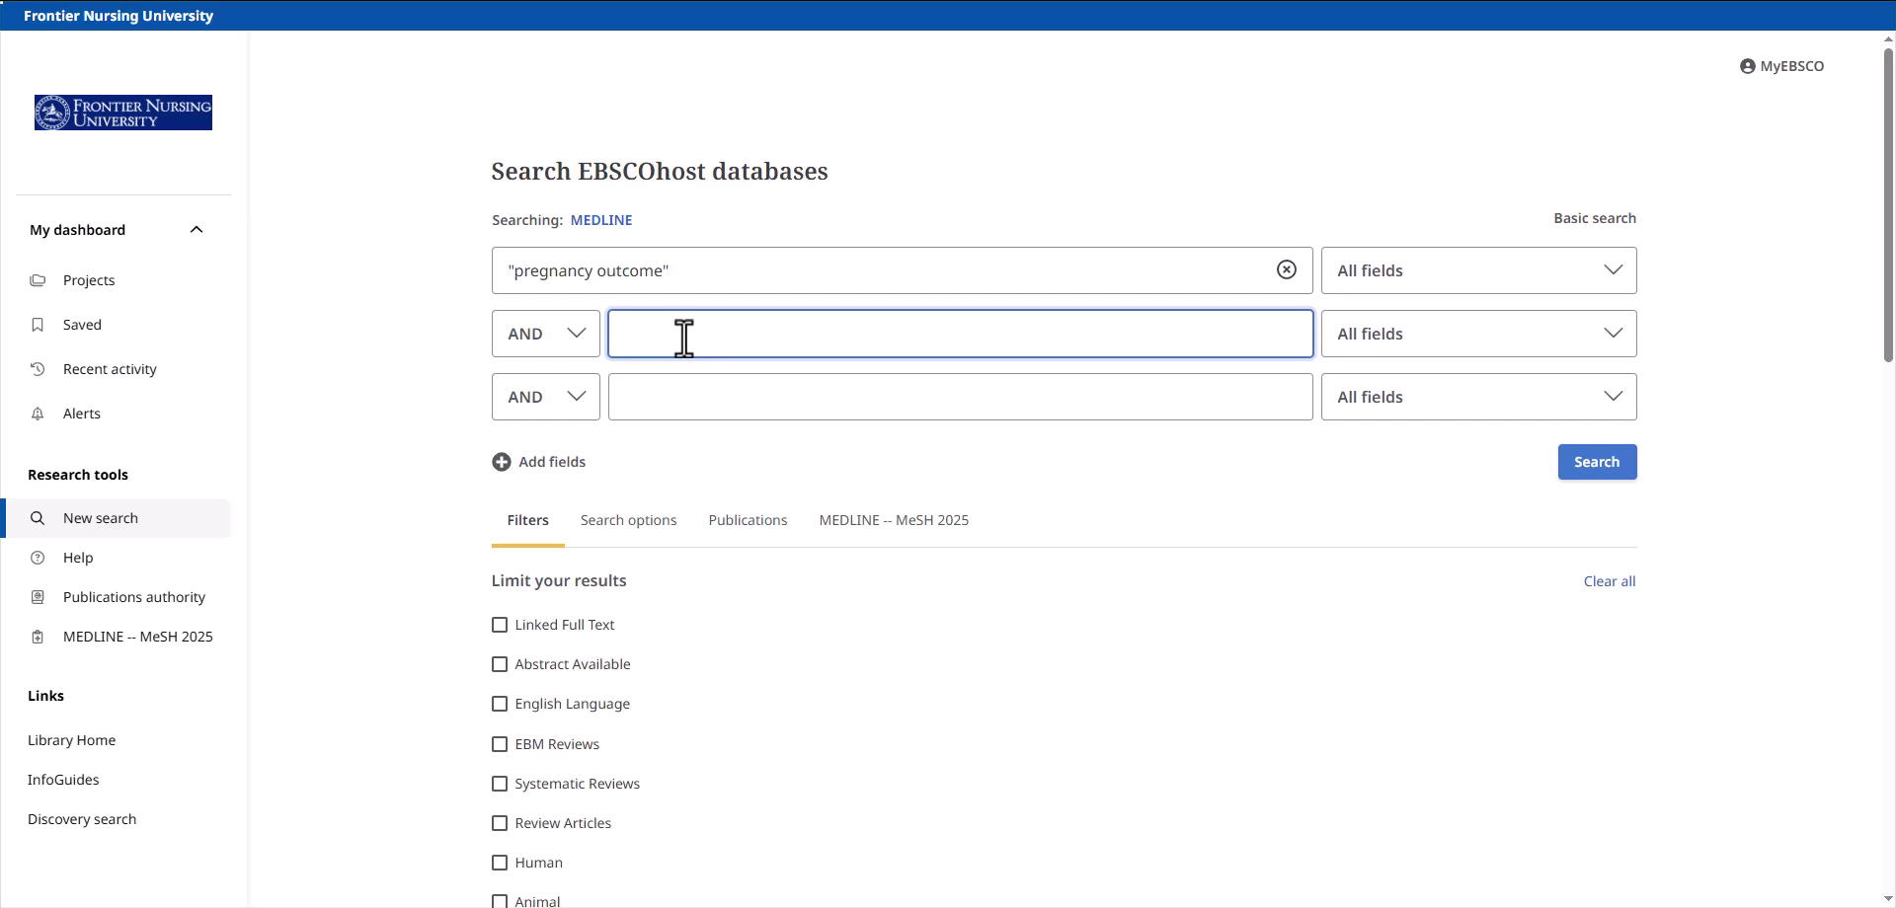
{"action": "type", "text": "midwi*"}
{"action": "left_click", "coordinate": [1570, 465]}
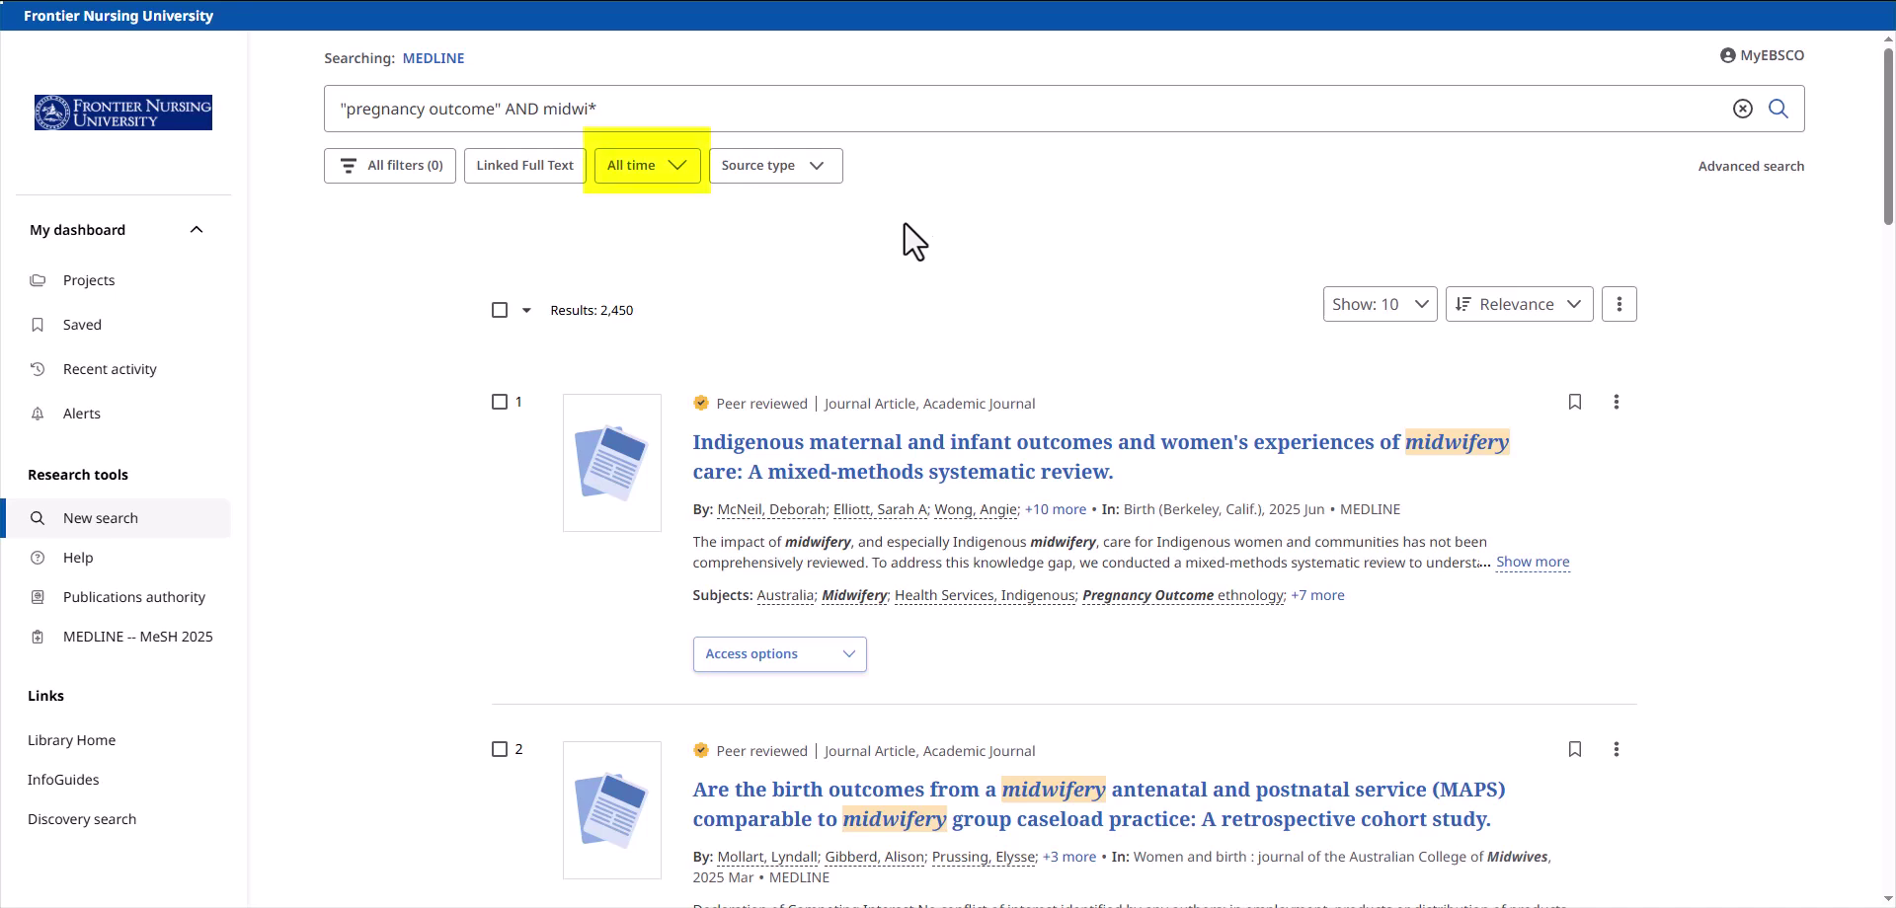
- Filter the results to Past 10 years and English Language, narrowing them to 886
{"action": "left_click", "coordinate": [680, 191]}
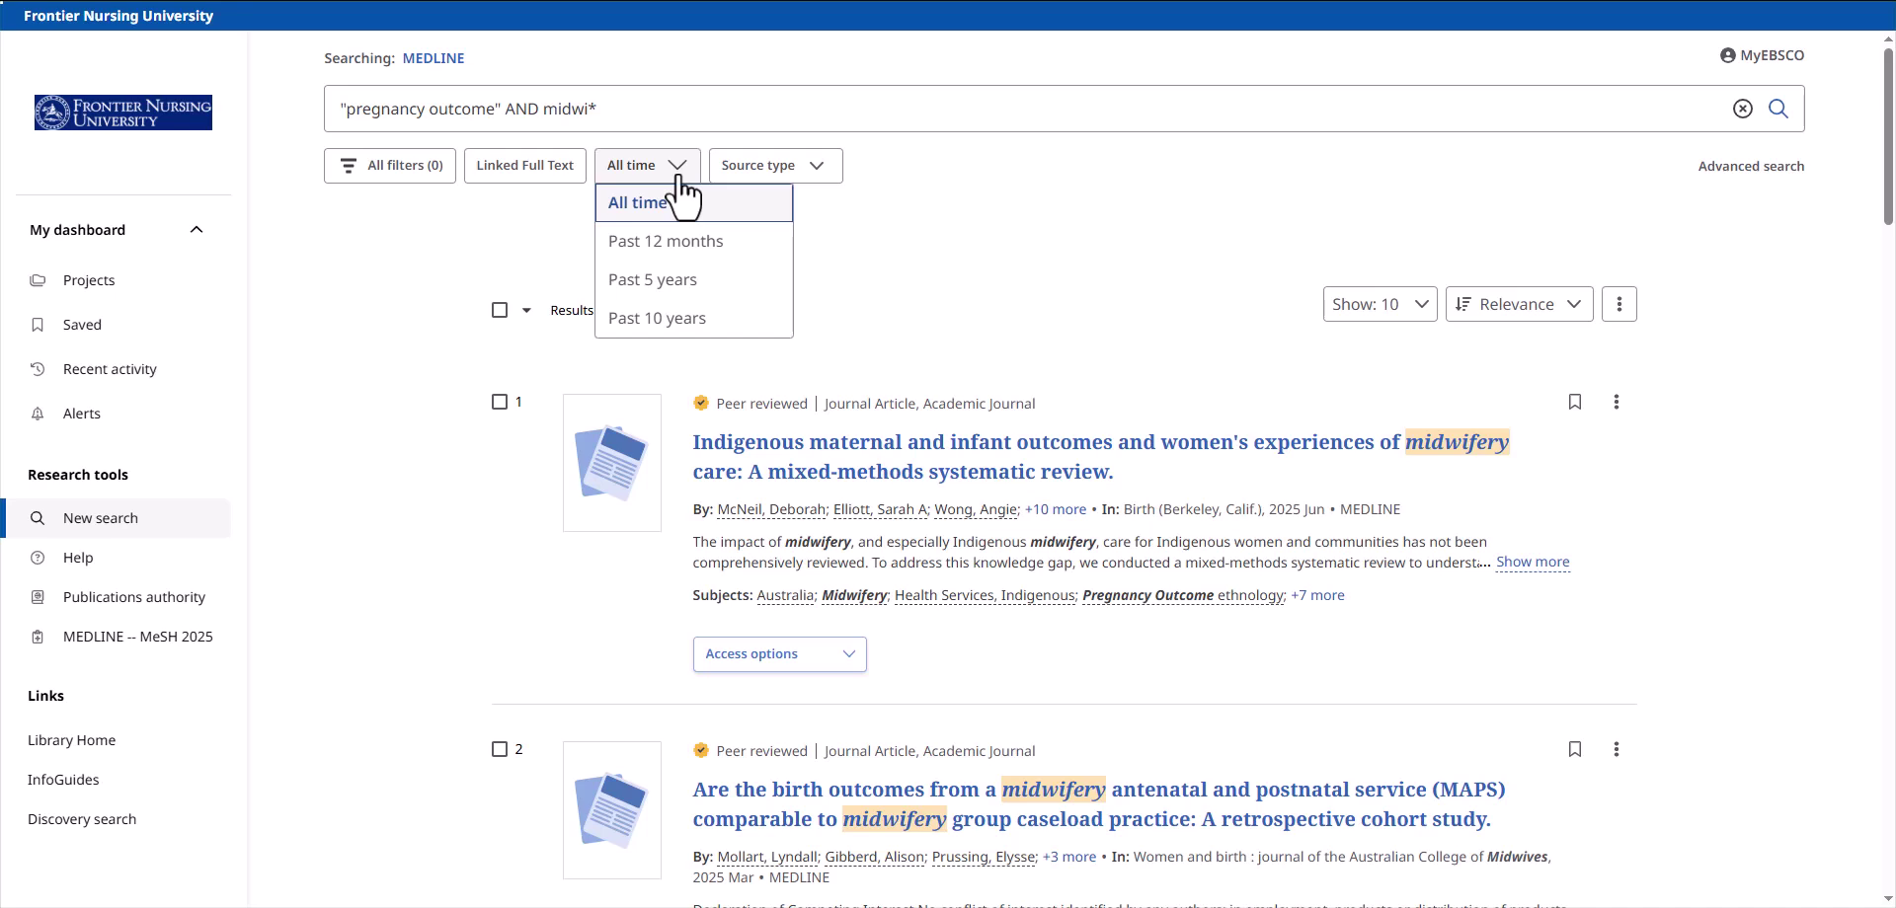
{"action": "left_click", "coordinate": [666, 318]}
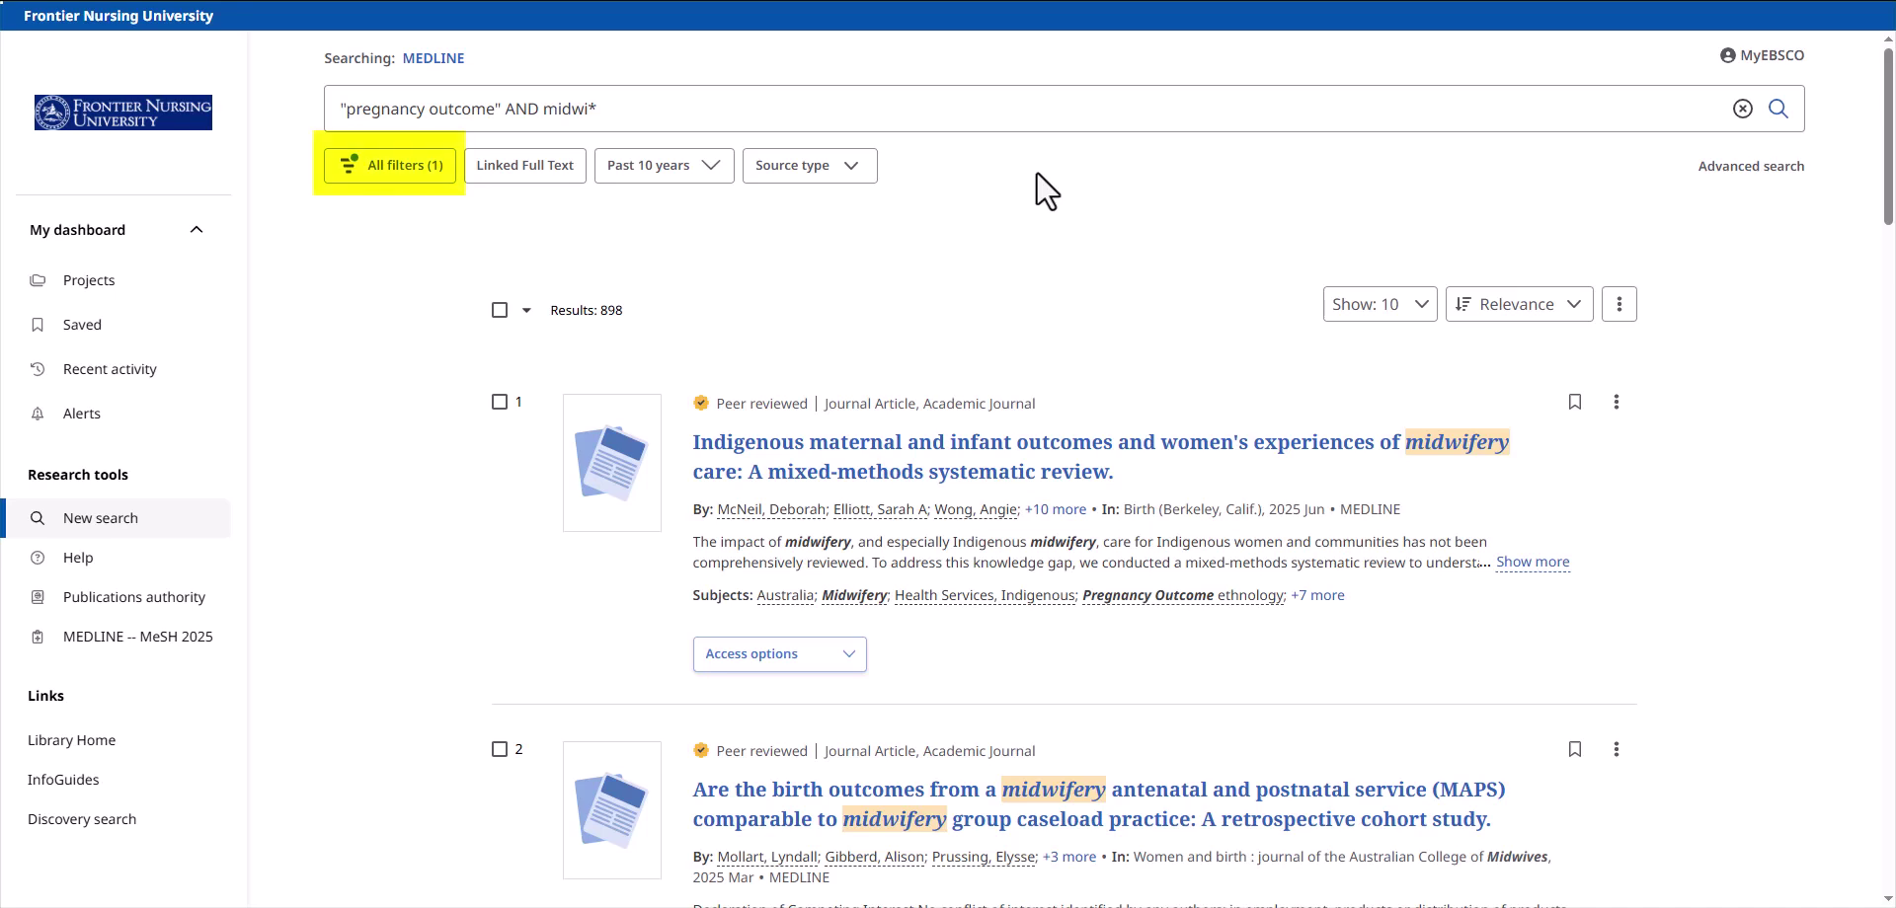
{"action": "left_click", "coordinate": [378, 166]}
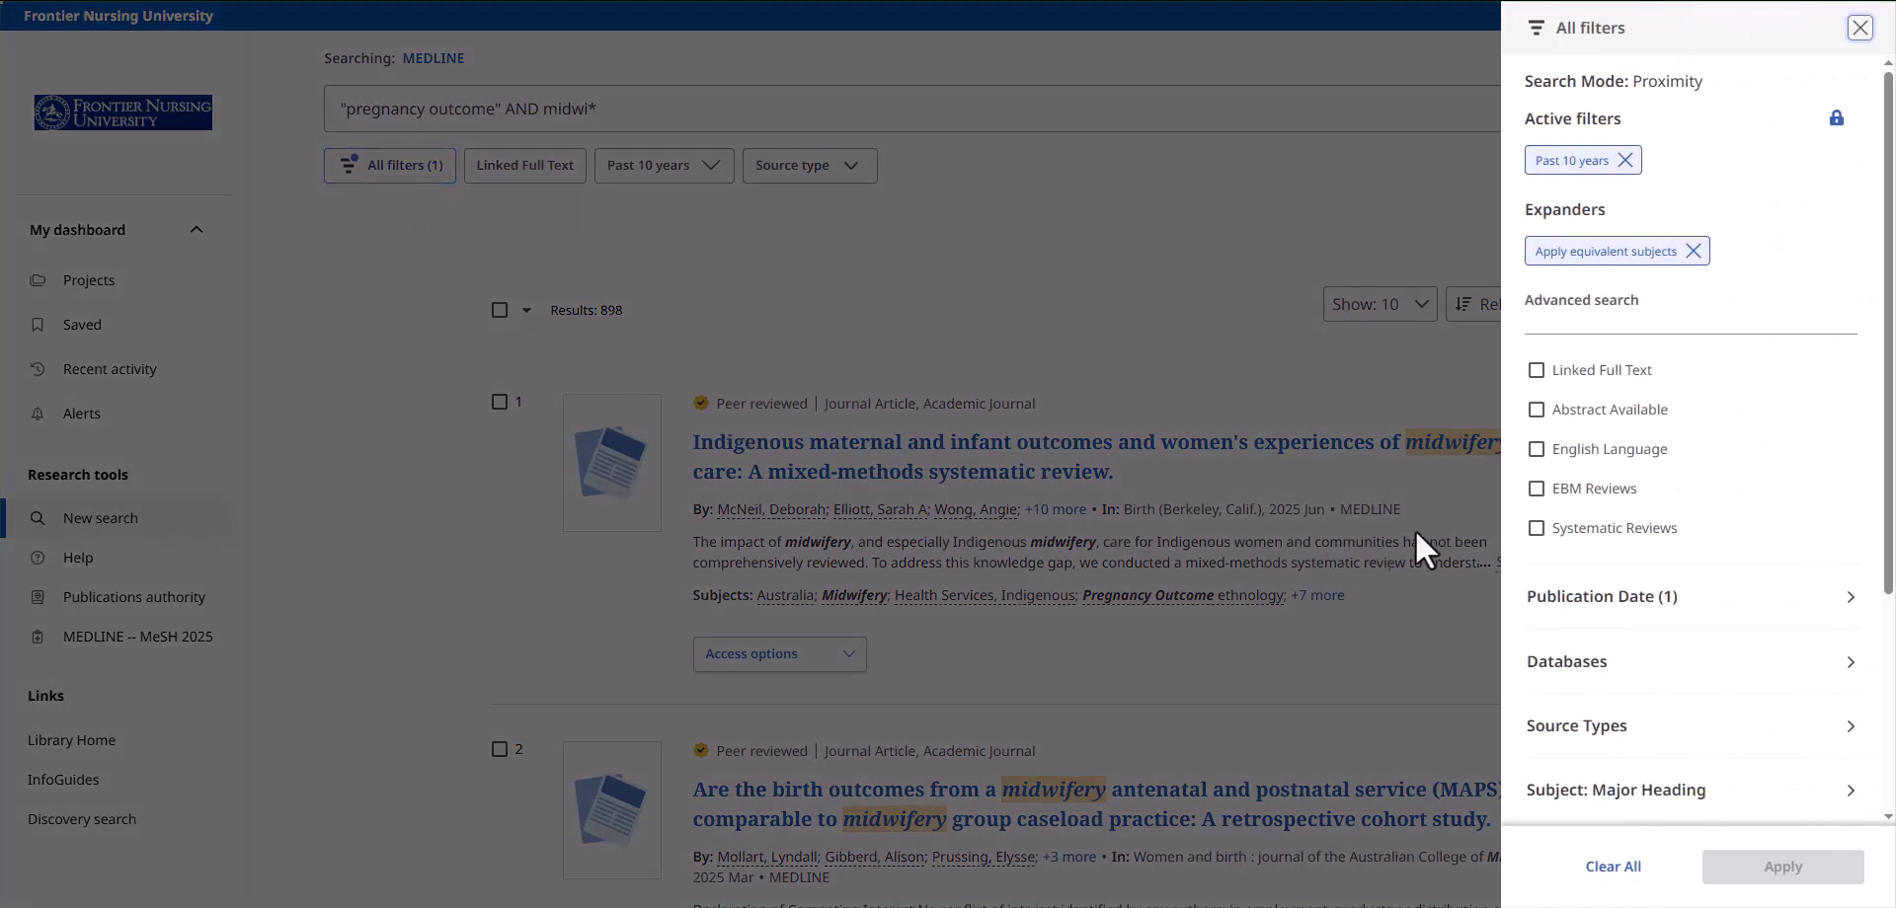
{"action": "left_click", "coordinate": [1536, 451]}
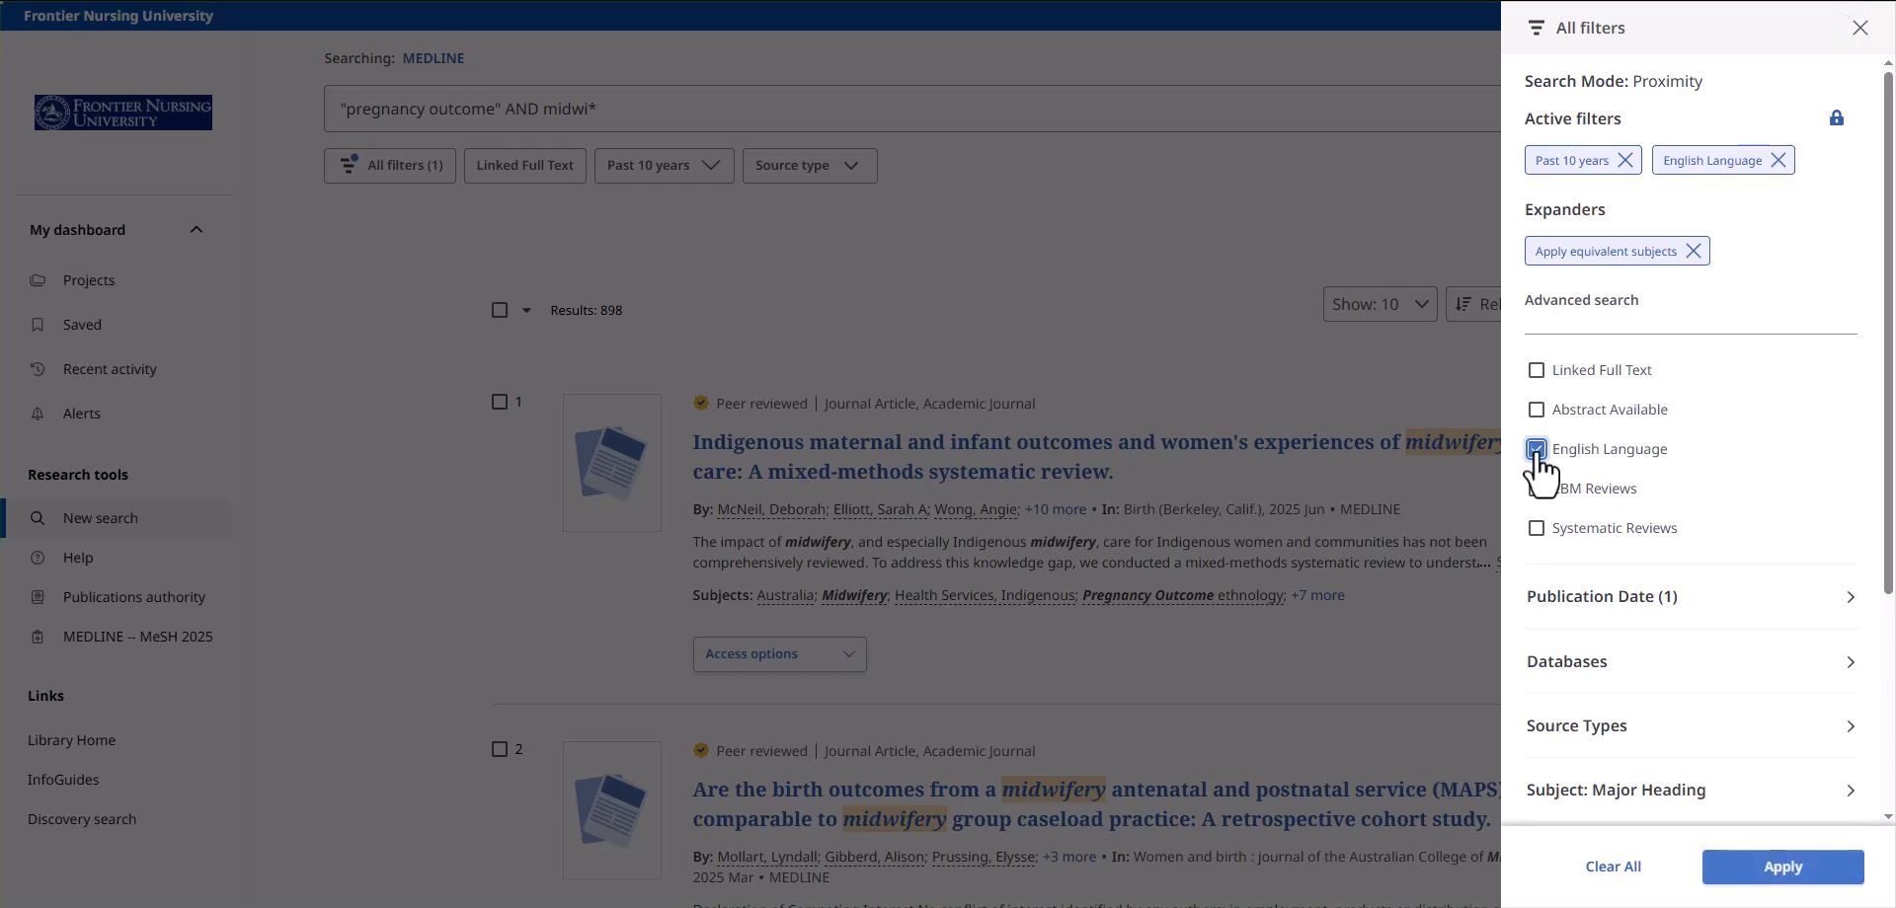
{"action": "left_click", "coordinate": [1787, 874]}
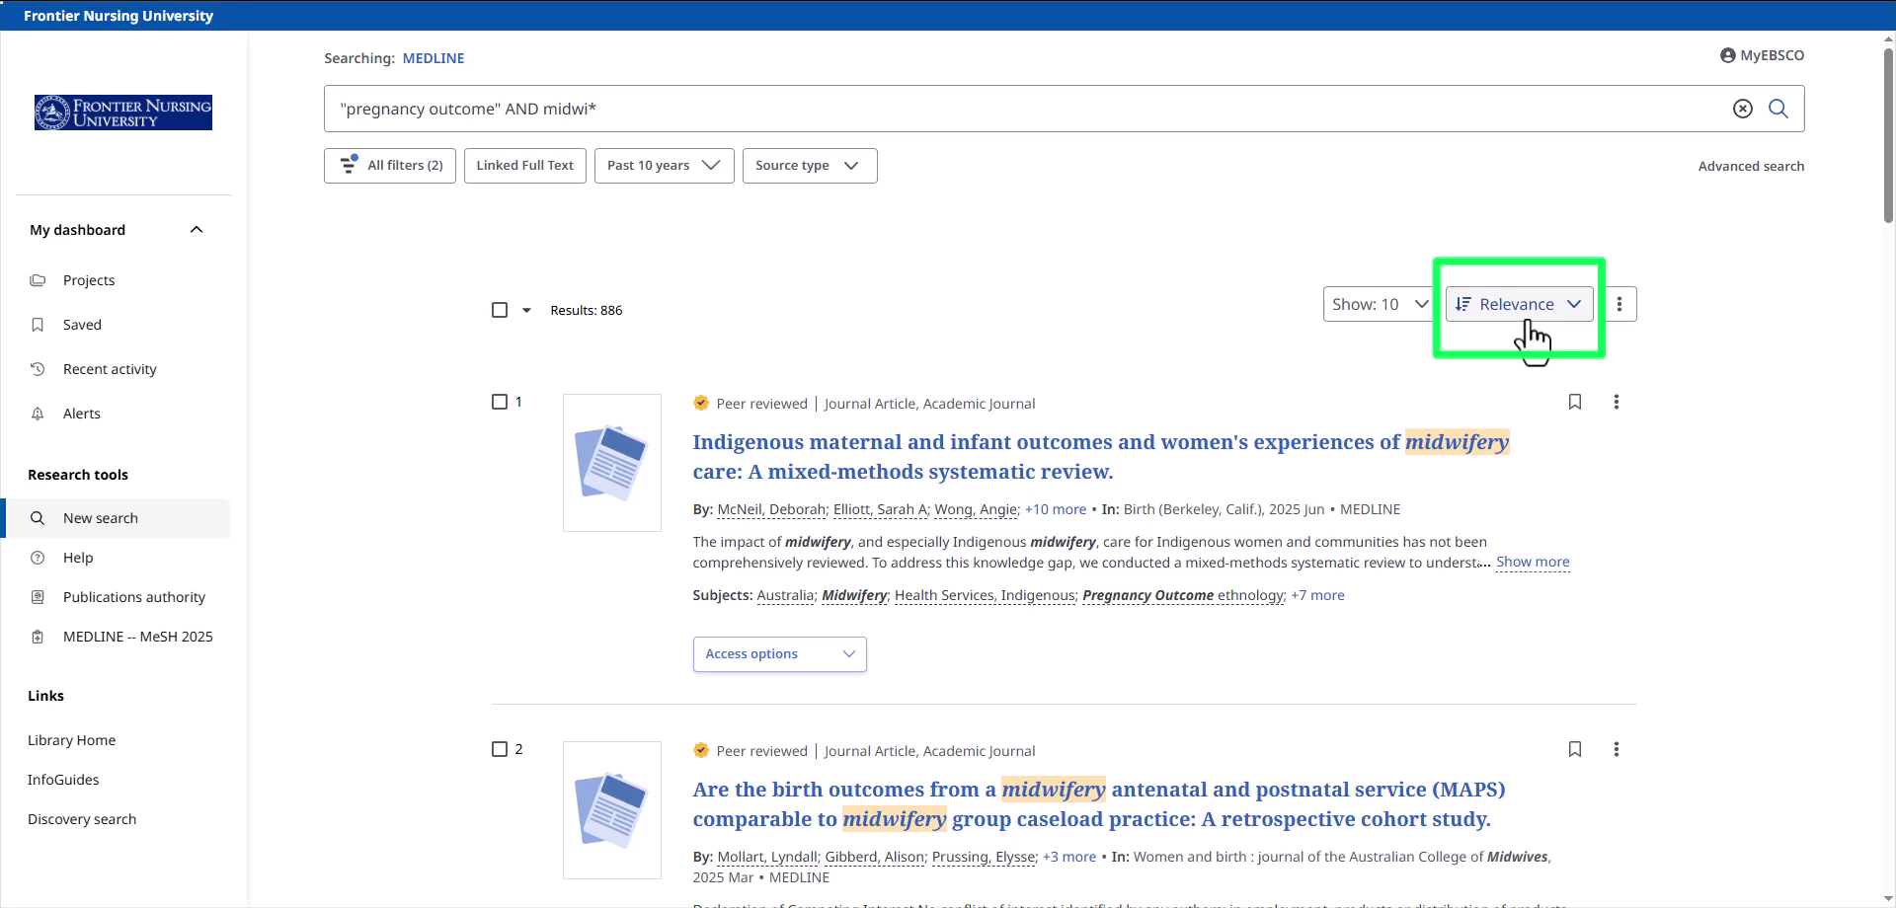
- Display 20 results per page sorted by Relevance, then scroll down the result list
{"action": "left_click", "coordinate": [1419, 308]}
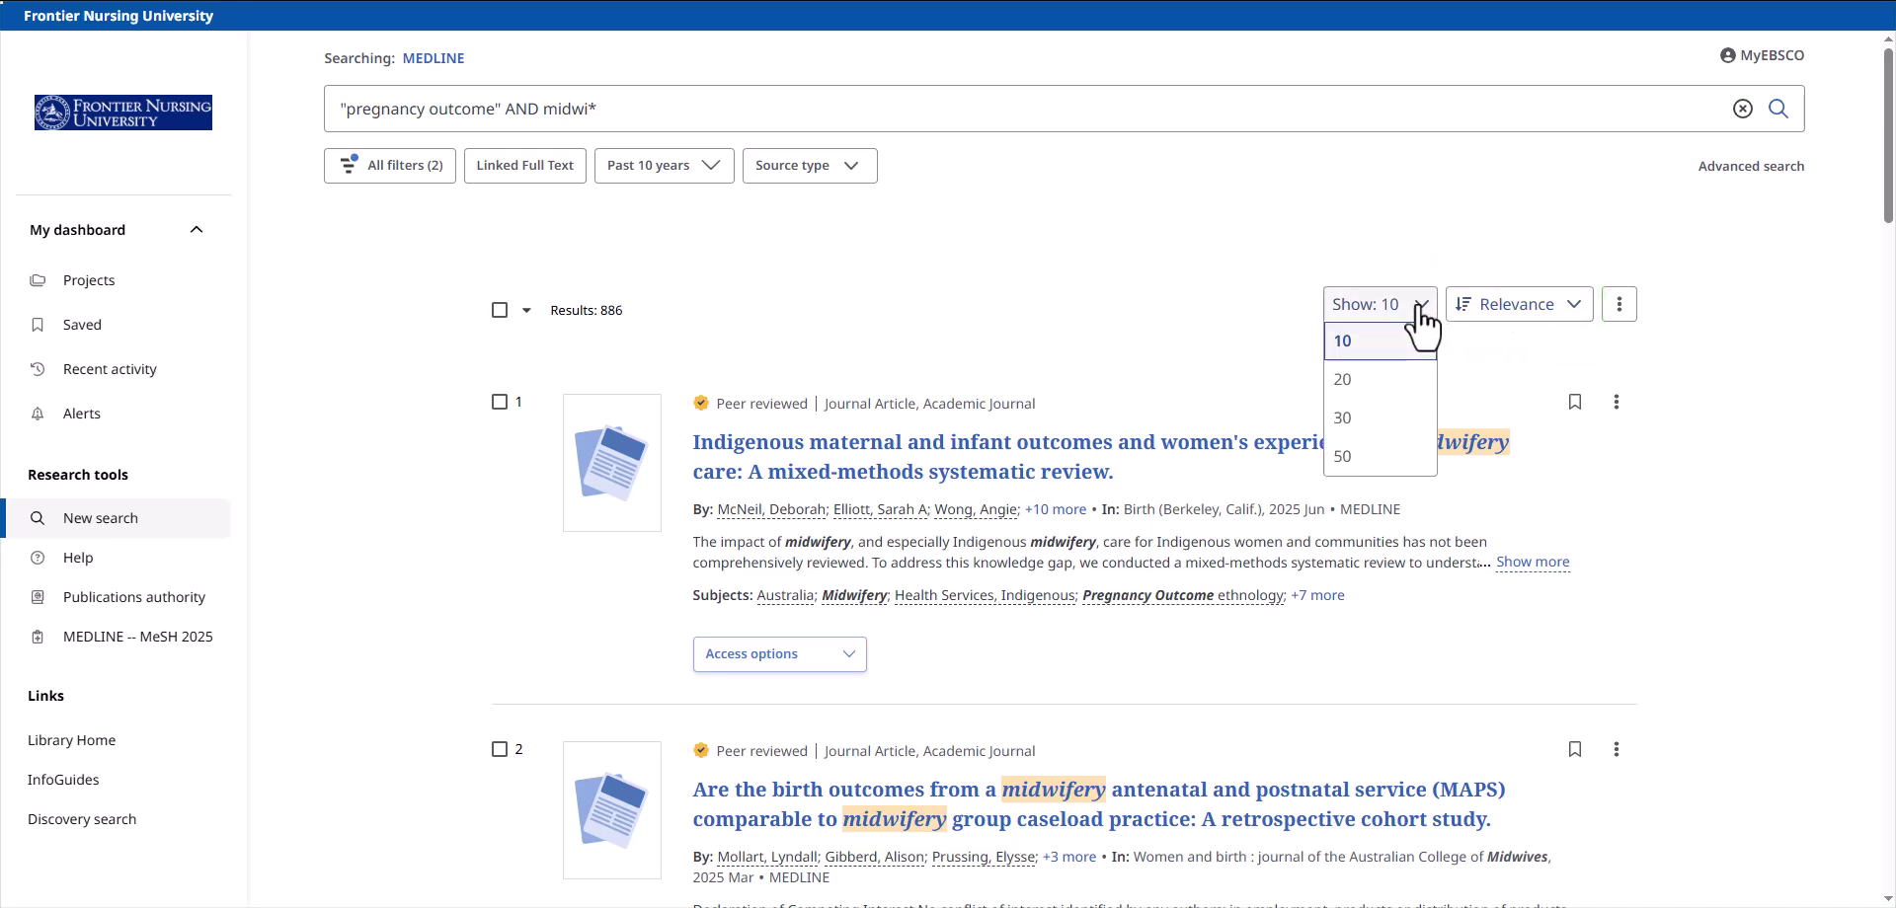
{"action": "left_click", "coordinate": [1360, 381]}
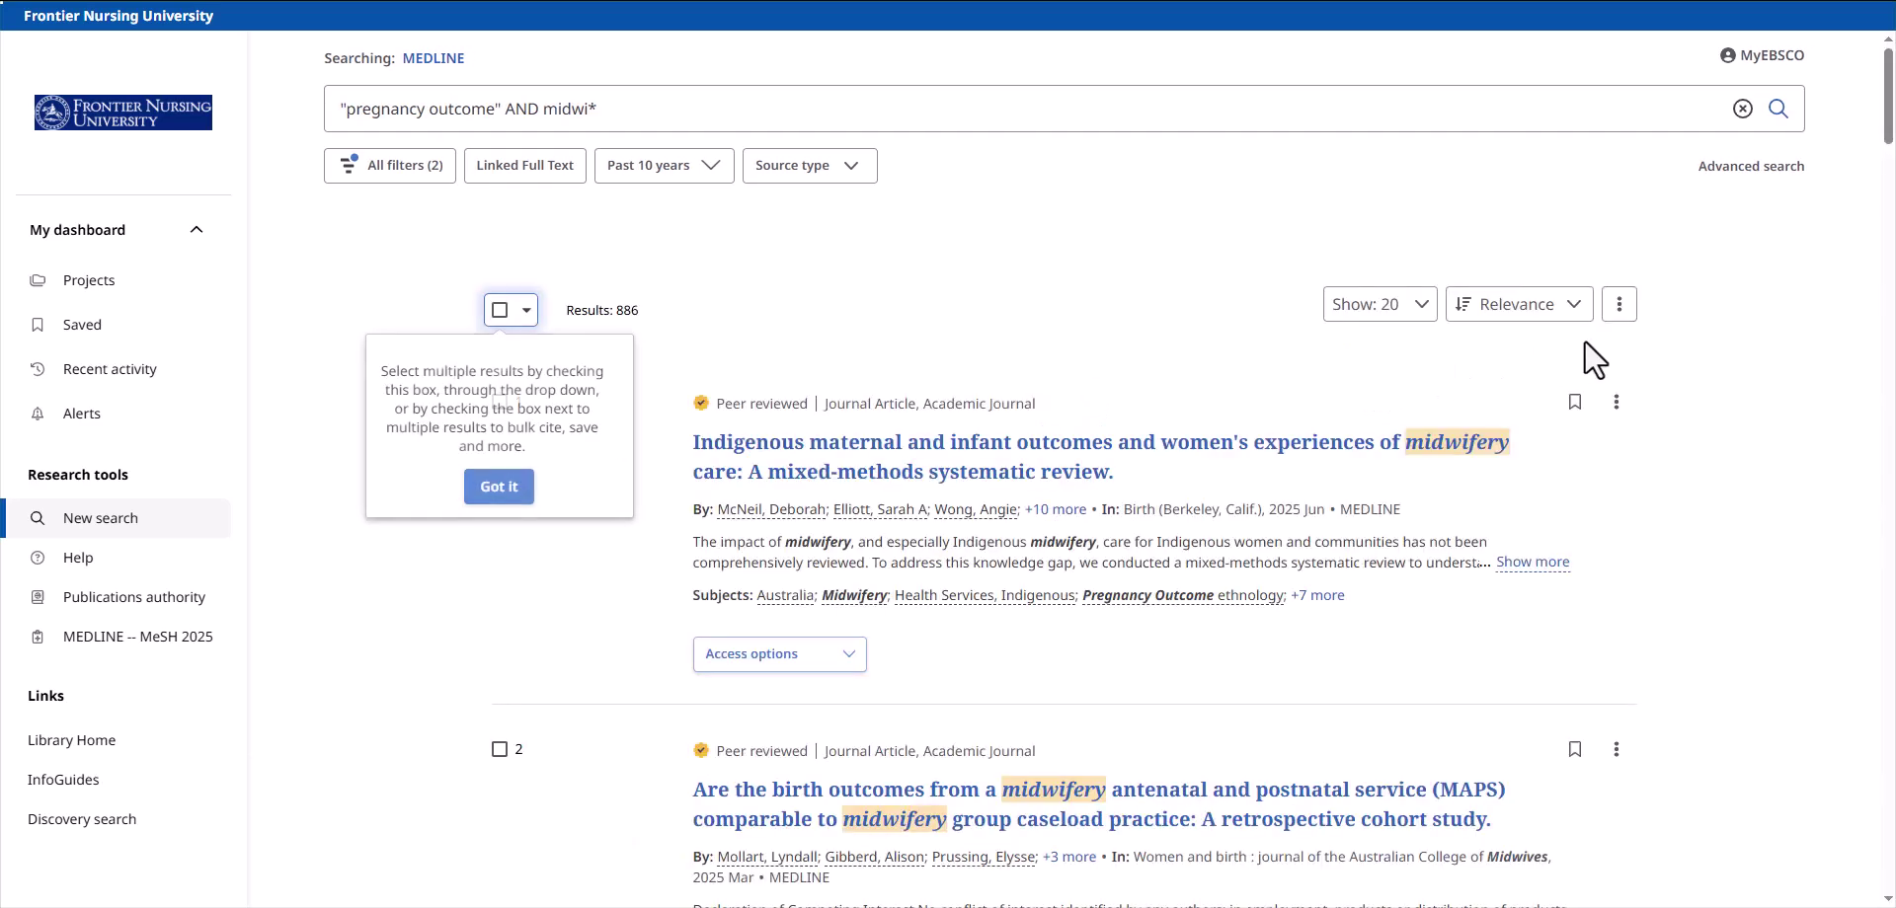
{"action": "left_click", "coordinate": [1578, 314]}
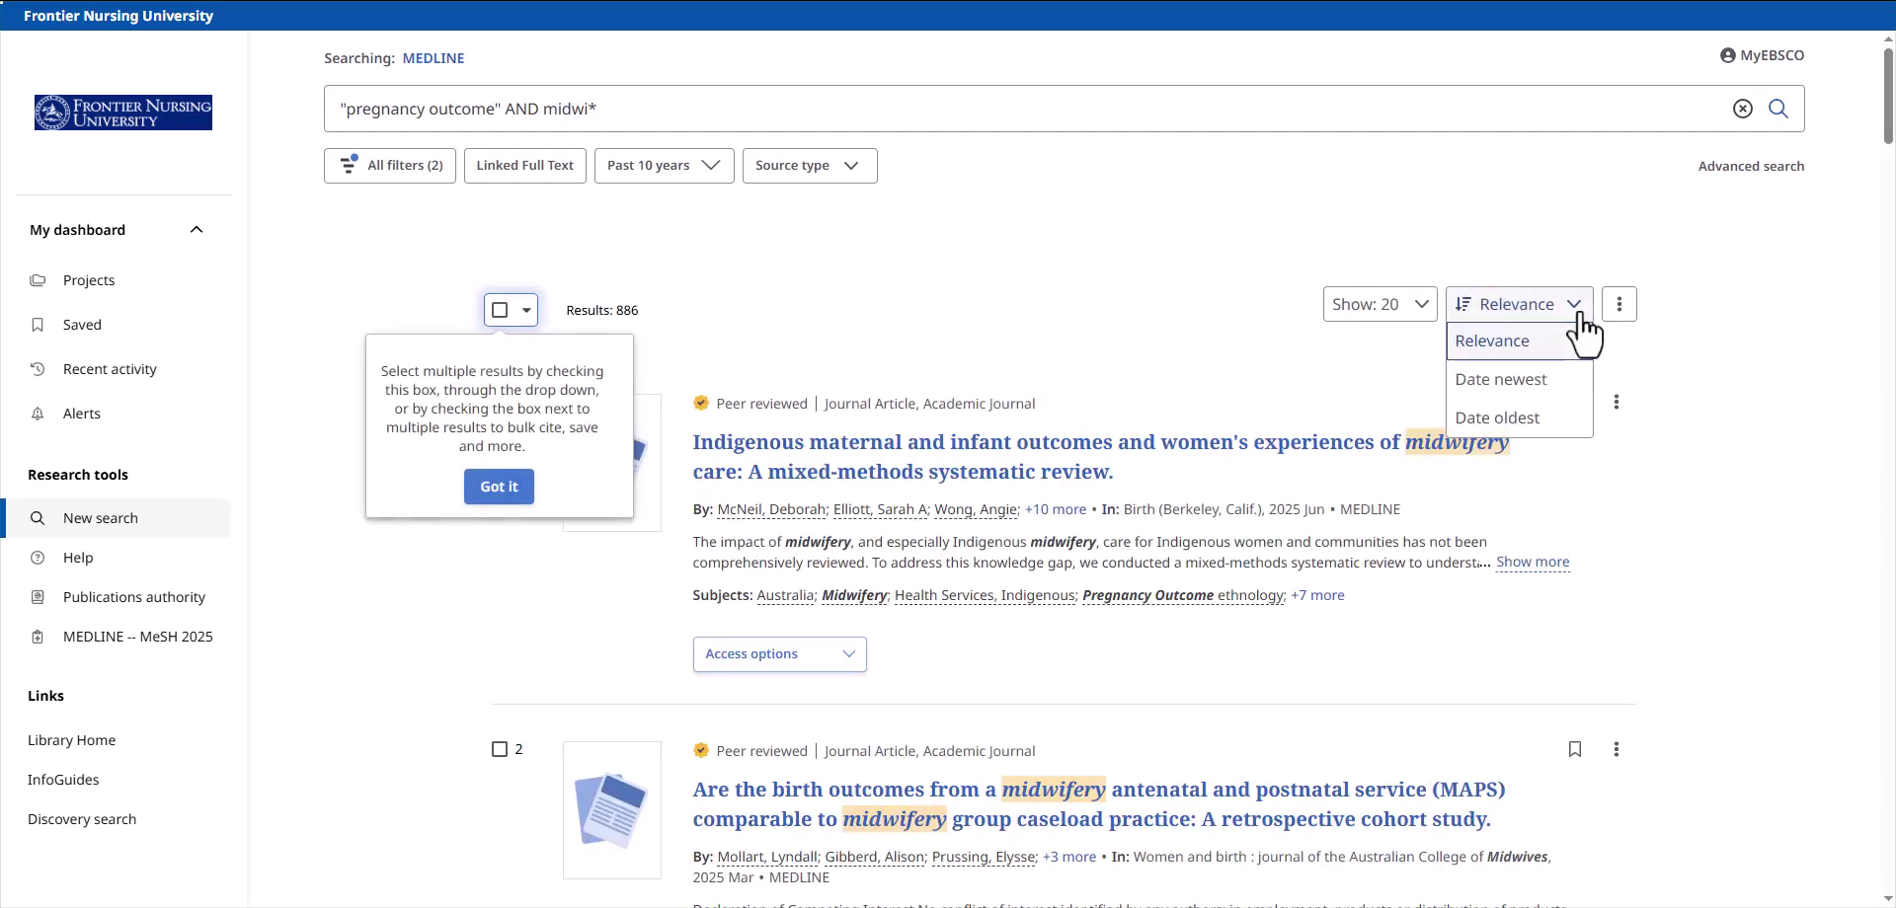
{"action": "left_click", "coordinate": [1390, 268]}
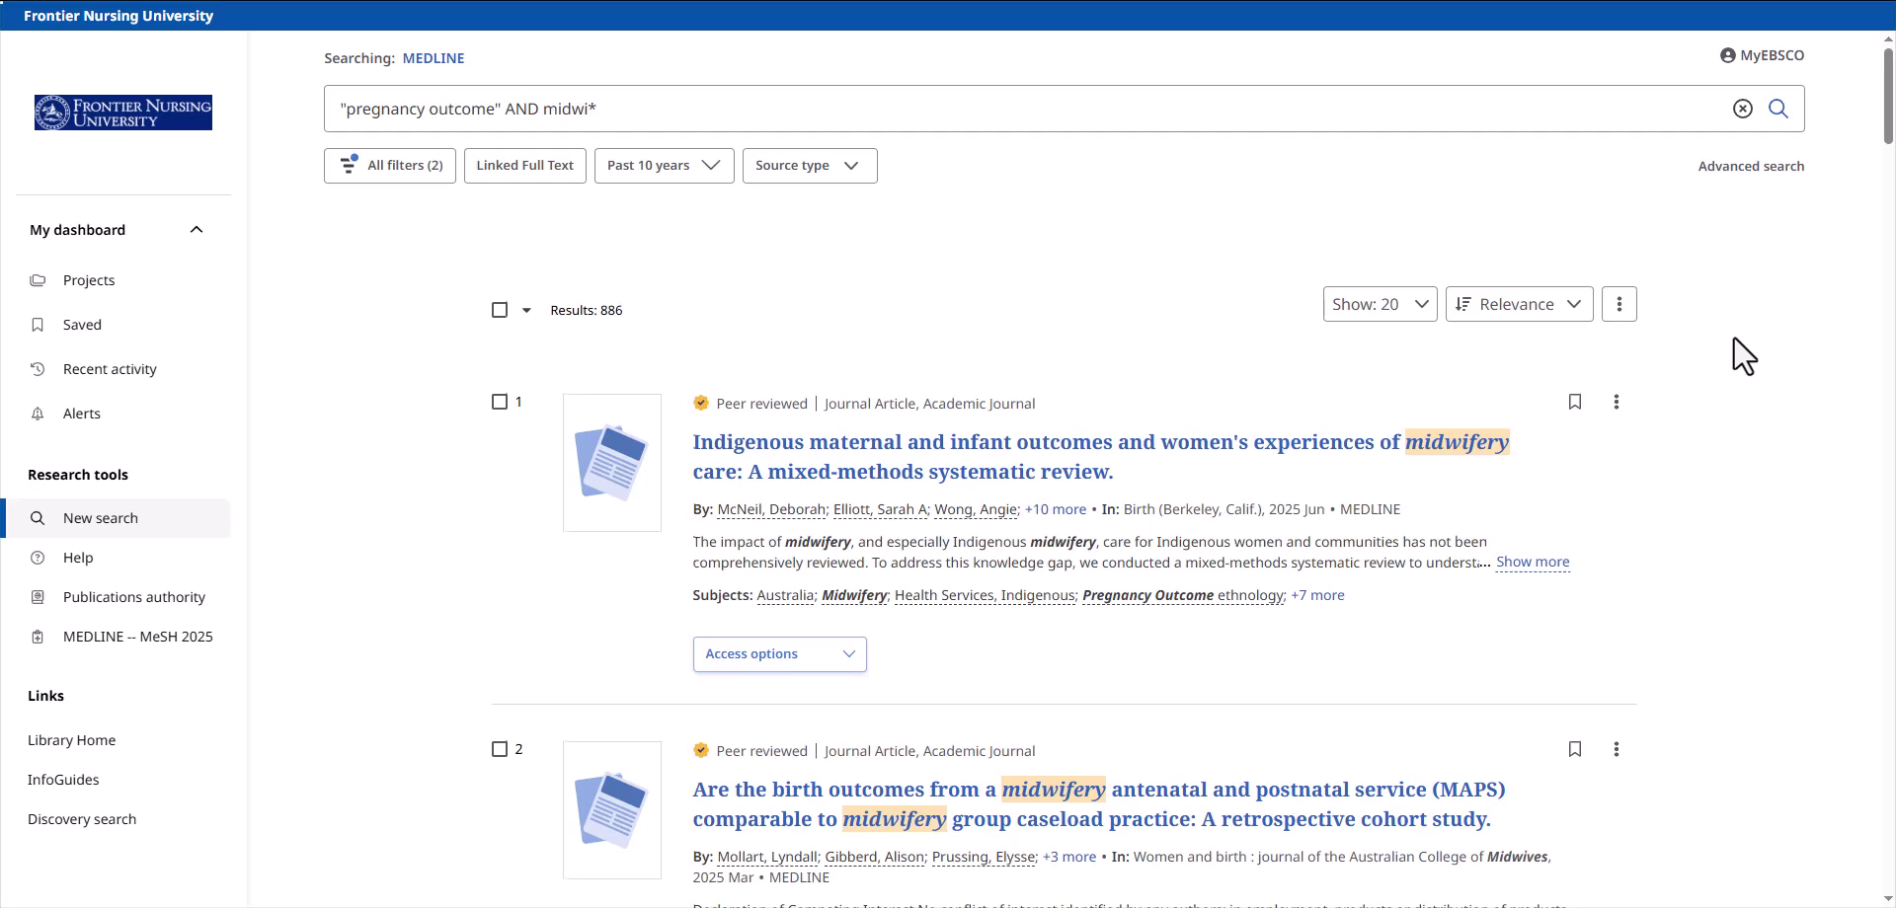
{"action": "scroll", "coordinate": [1744, 356], "scroll_direction": "down", "scroll_amount": 3}
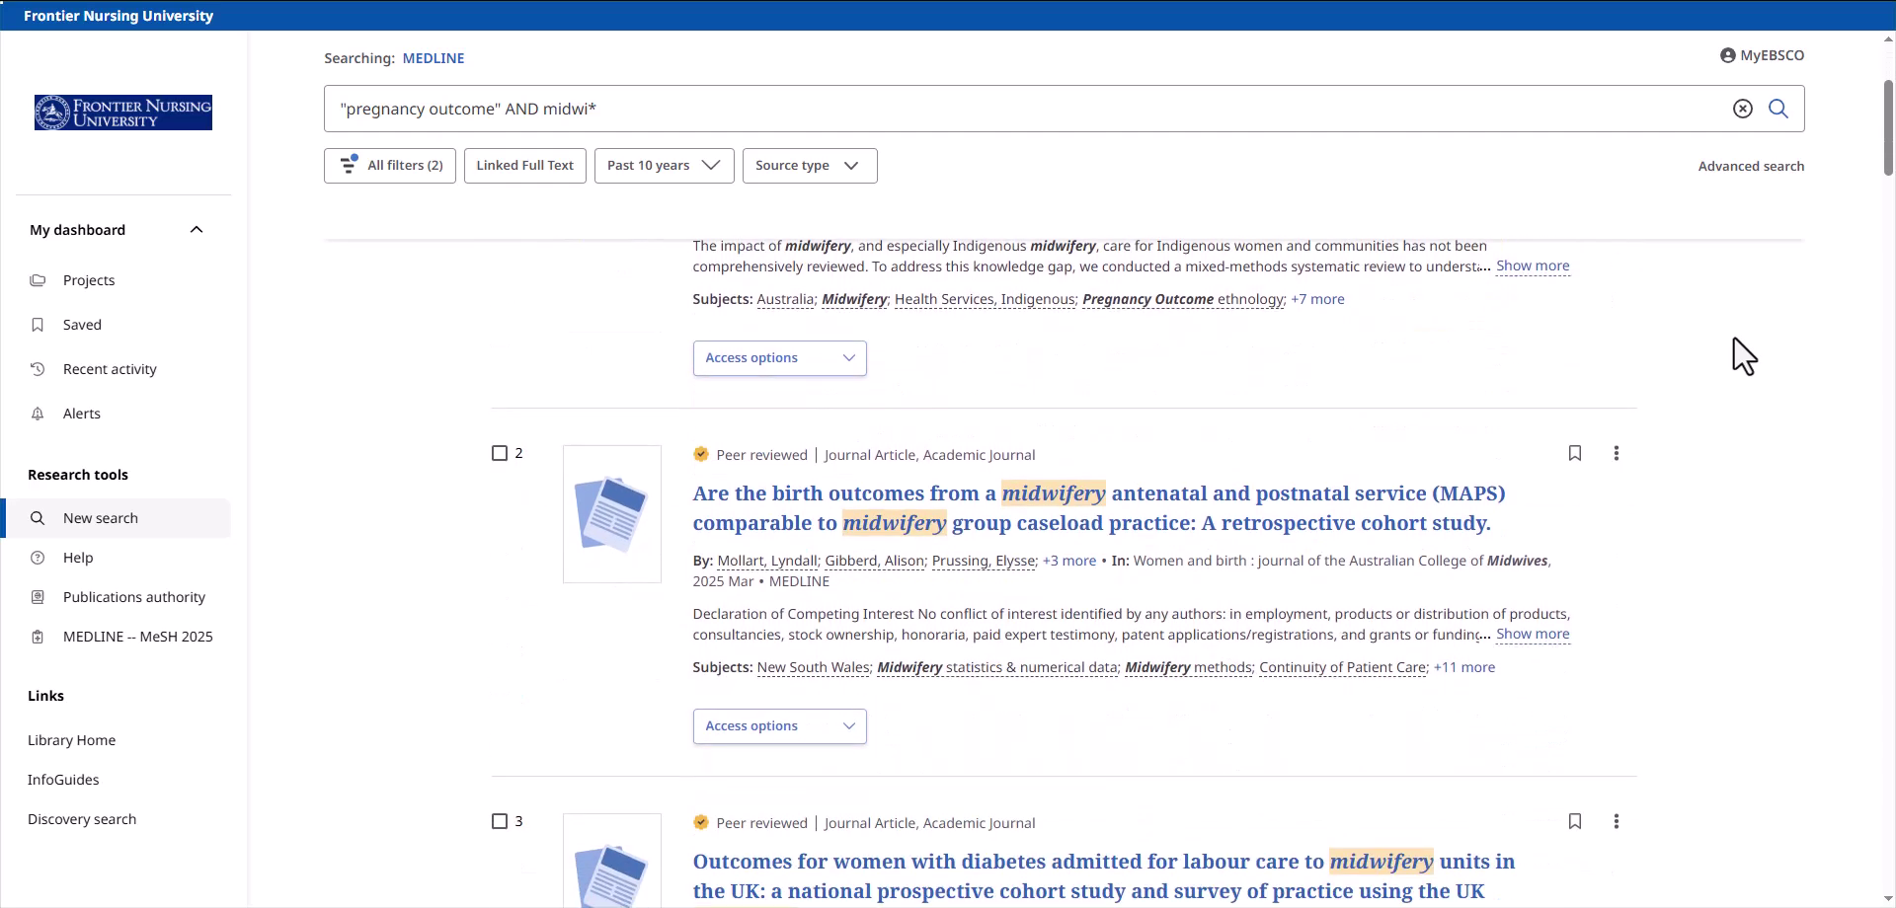
{"action": "scroll", "coordinate": [1744, 355], "scroll_direction": "down", "scroll_amount": 1}
{"action": "scroll", "coordinate": [1744, 356], "scroll_direction": "down", "scroll_amount": 1}
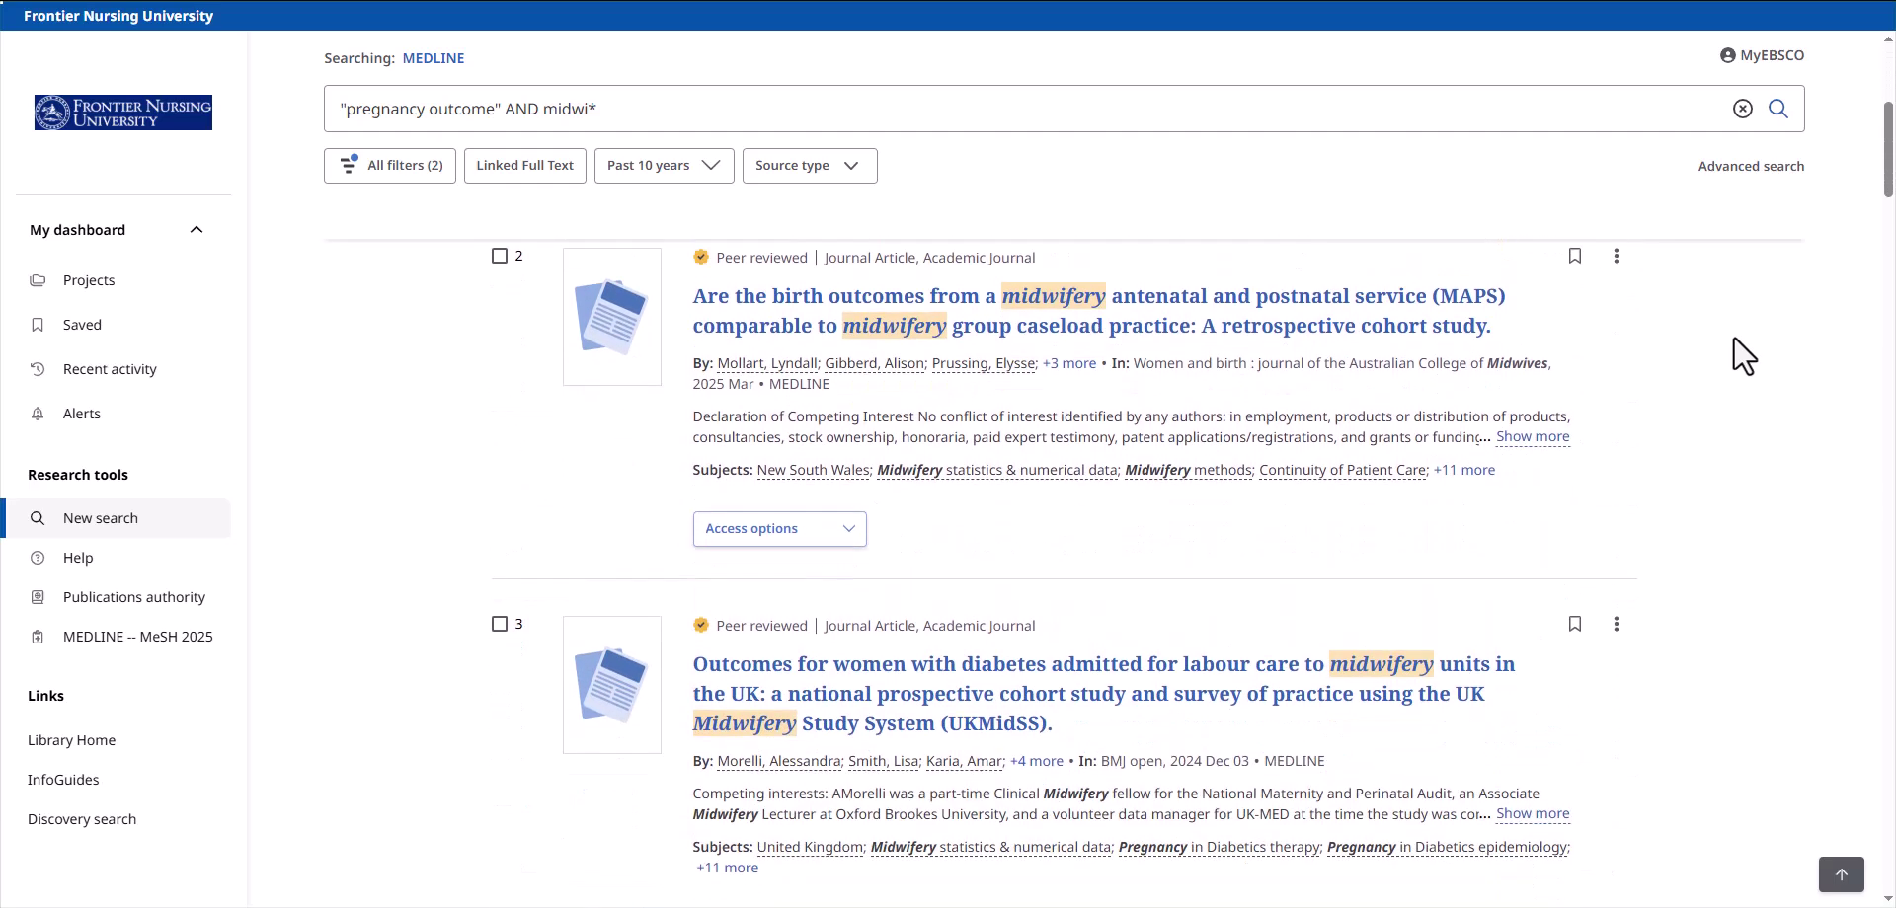
{"action": "scroll", "coordinate": [1744, 355], "scroll_direction": "down", "scroll_amount": 1}
{"action": "scroll", "coordinate": [1738, 365], "scroll_direction": "down", "scroll_amount": 2}
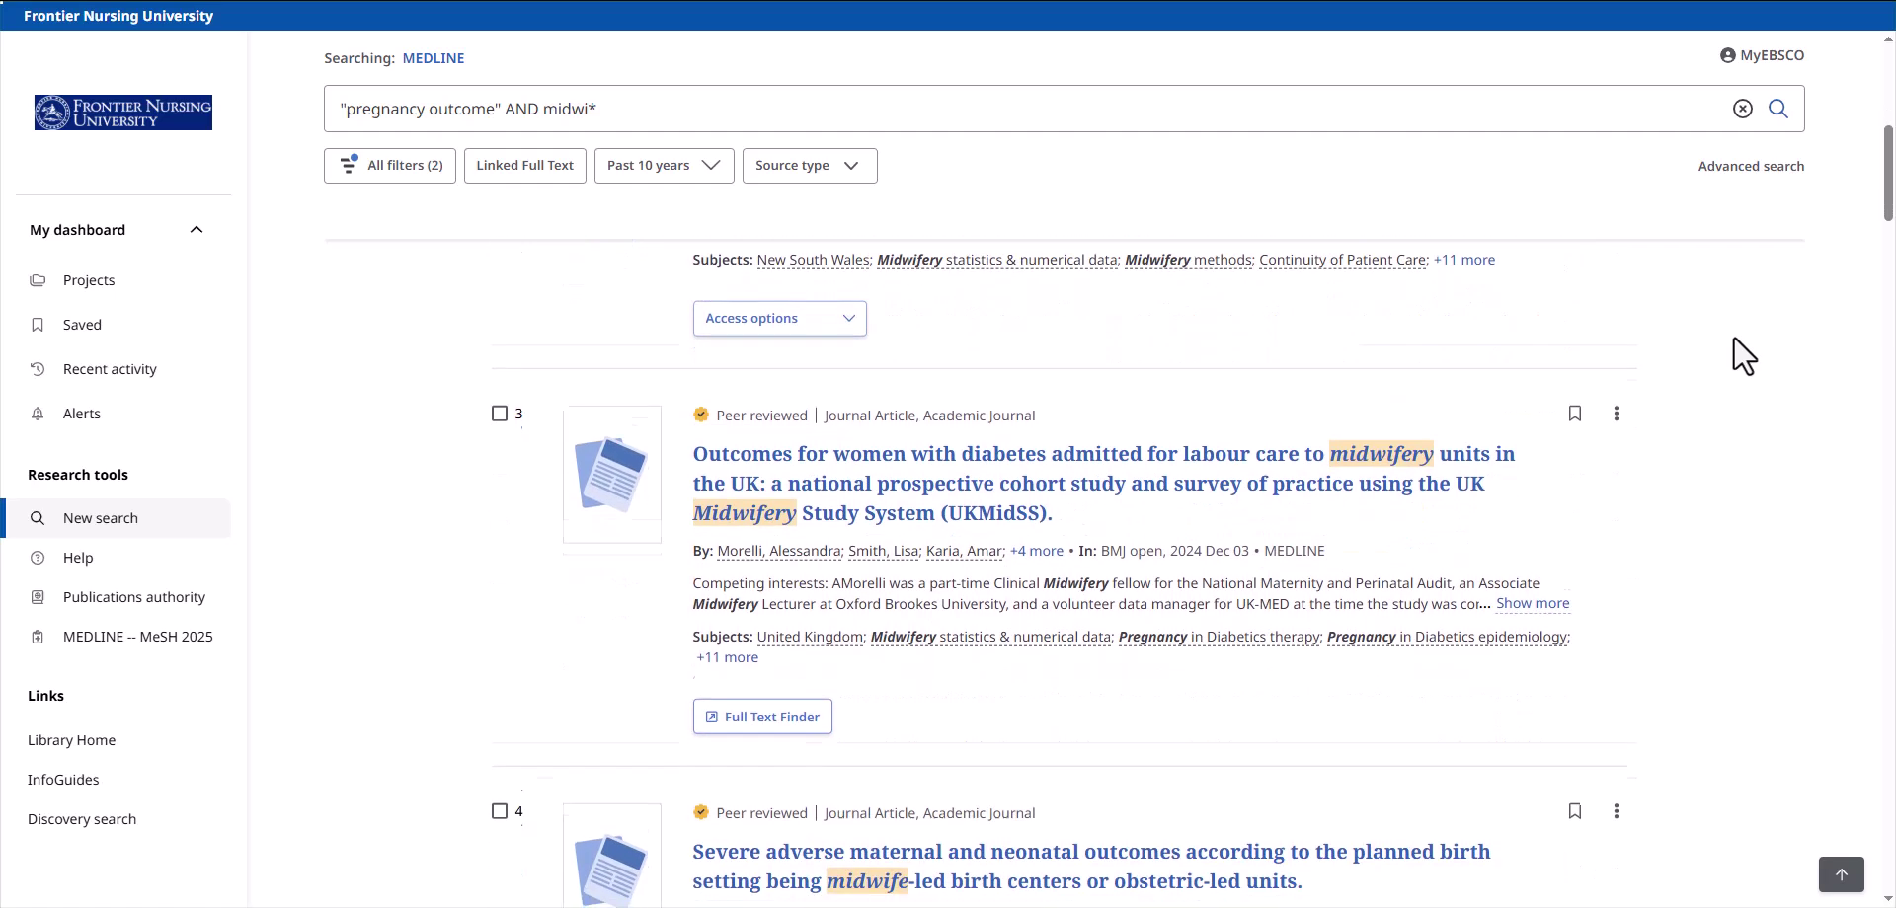
{"action": "scroll", "coordinate": [1725, 397], "scroll_direction": "down", "scroll_amount": 1}
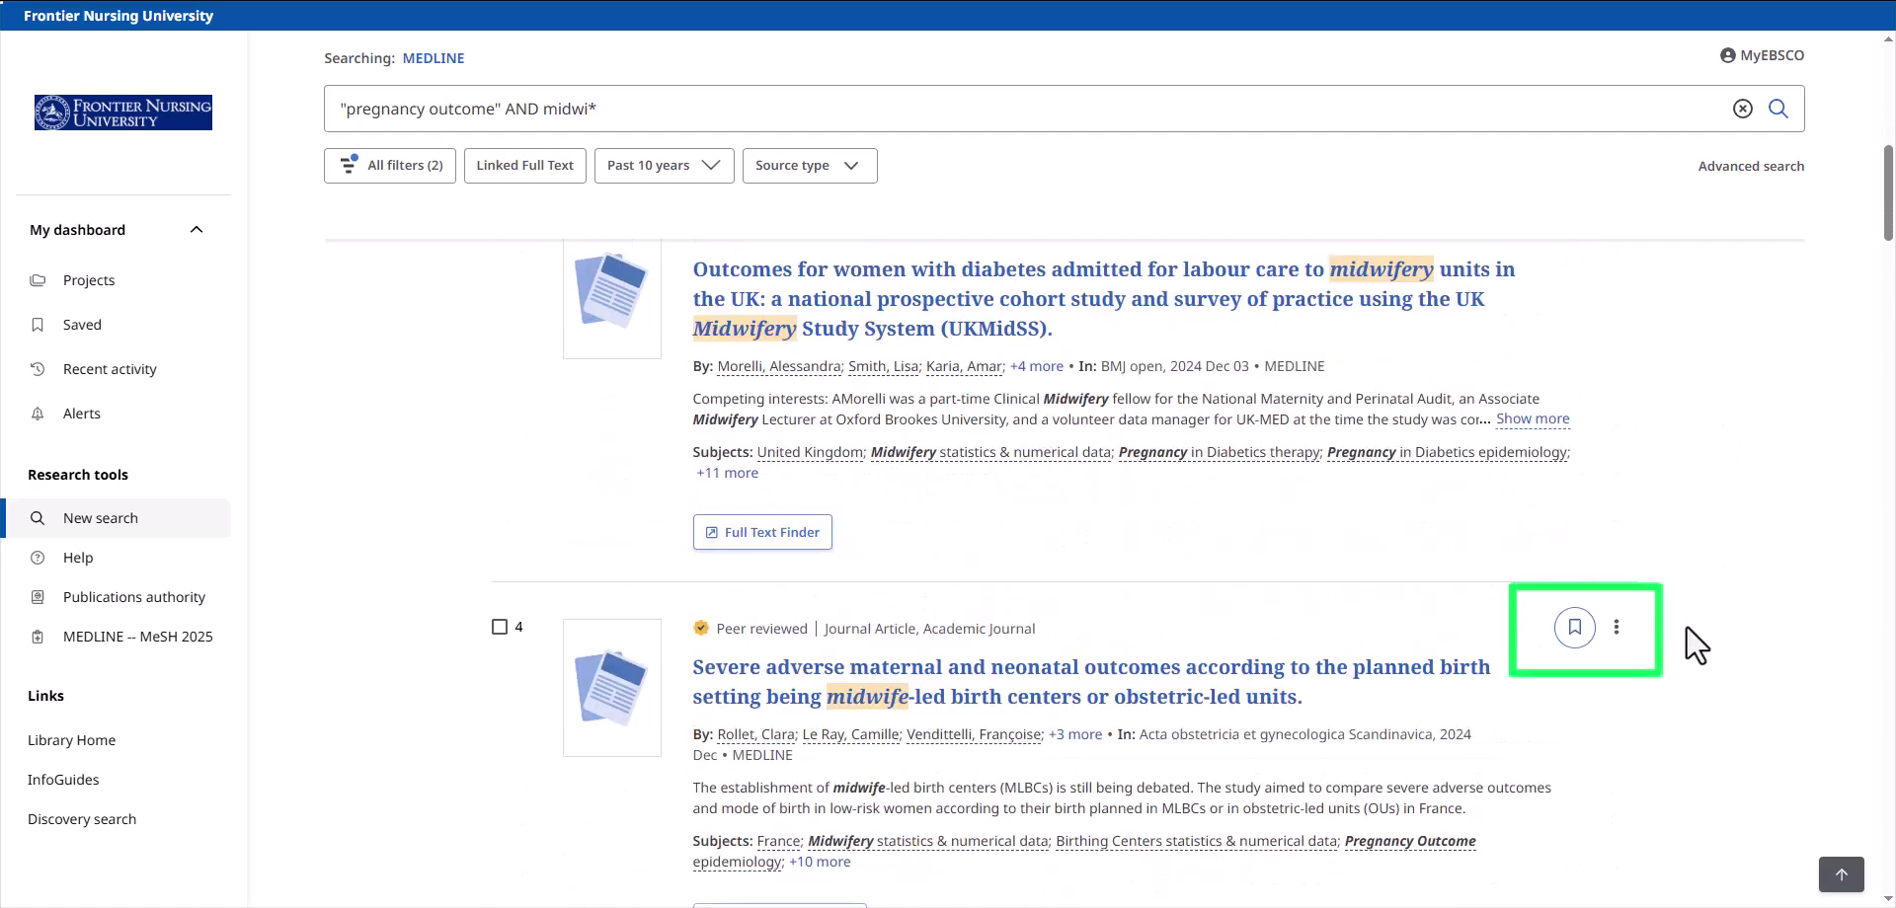
{"action": "left_click", "coordinate": [1575, 628]}
{"action": "left_click", "coordinate": [1616, 628]}
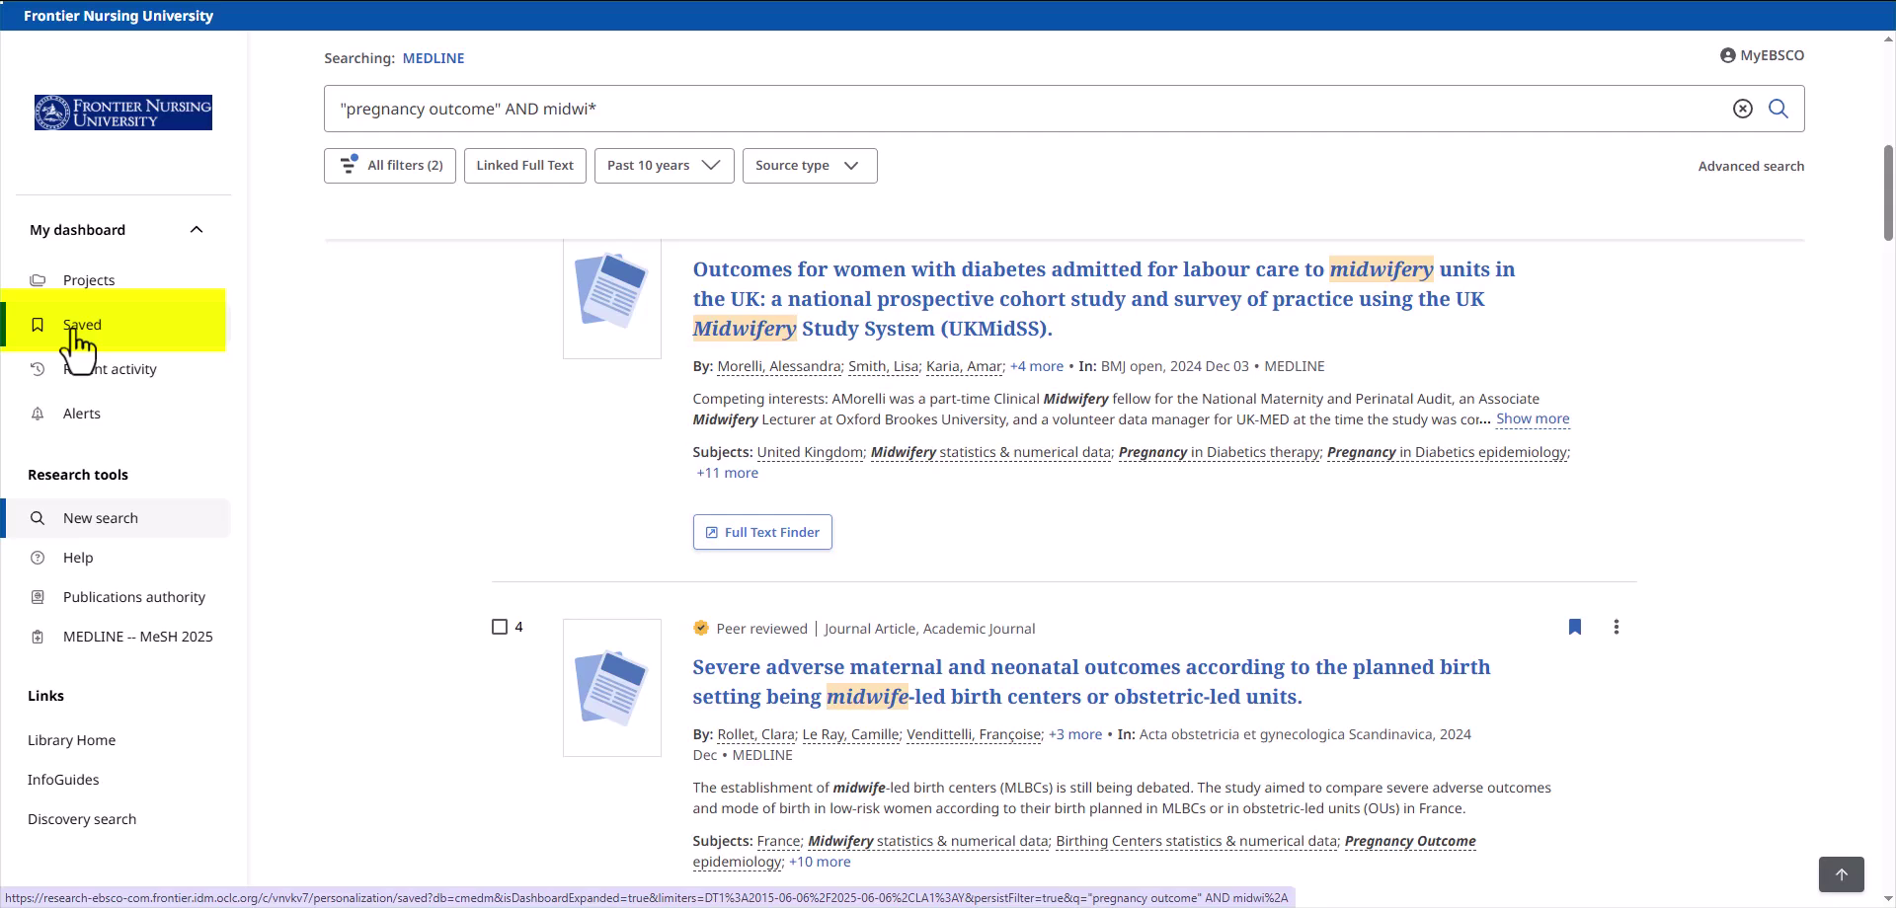
{"action": "scroll", "coordinate": [855, 750], "scroll_direction": "down", "scroll_amount": 2}
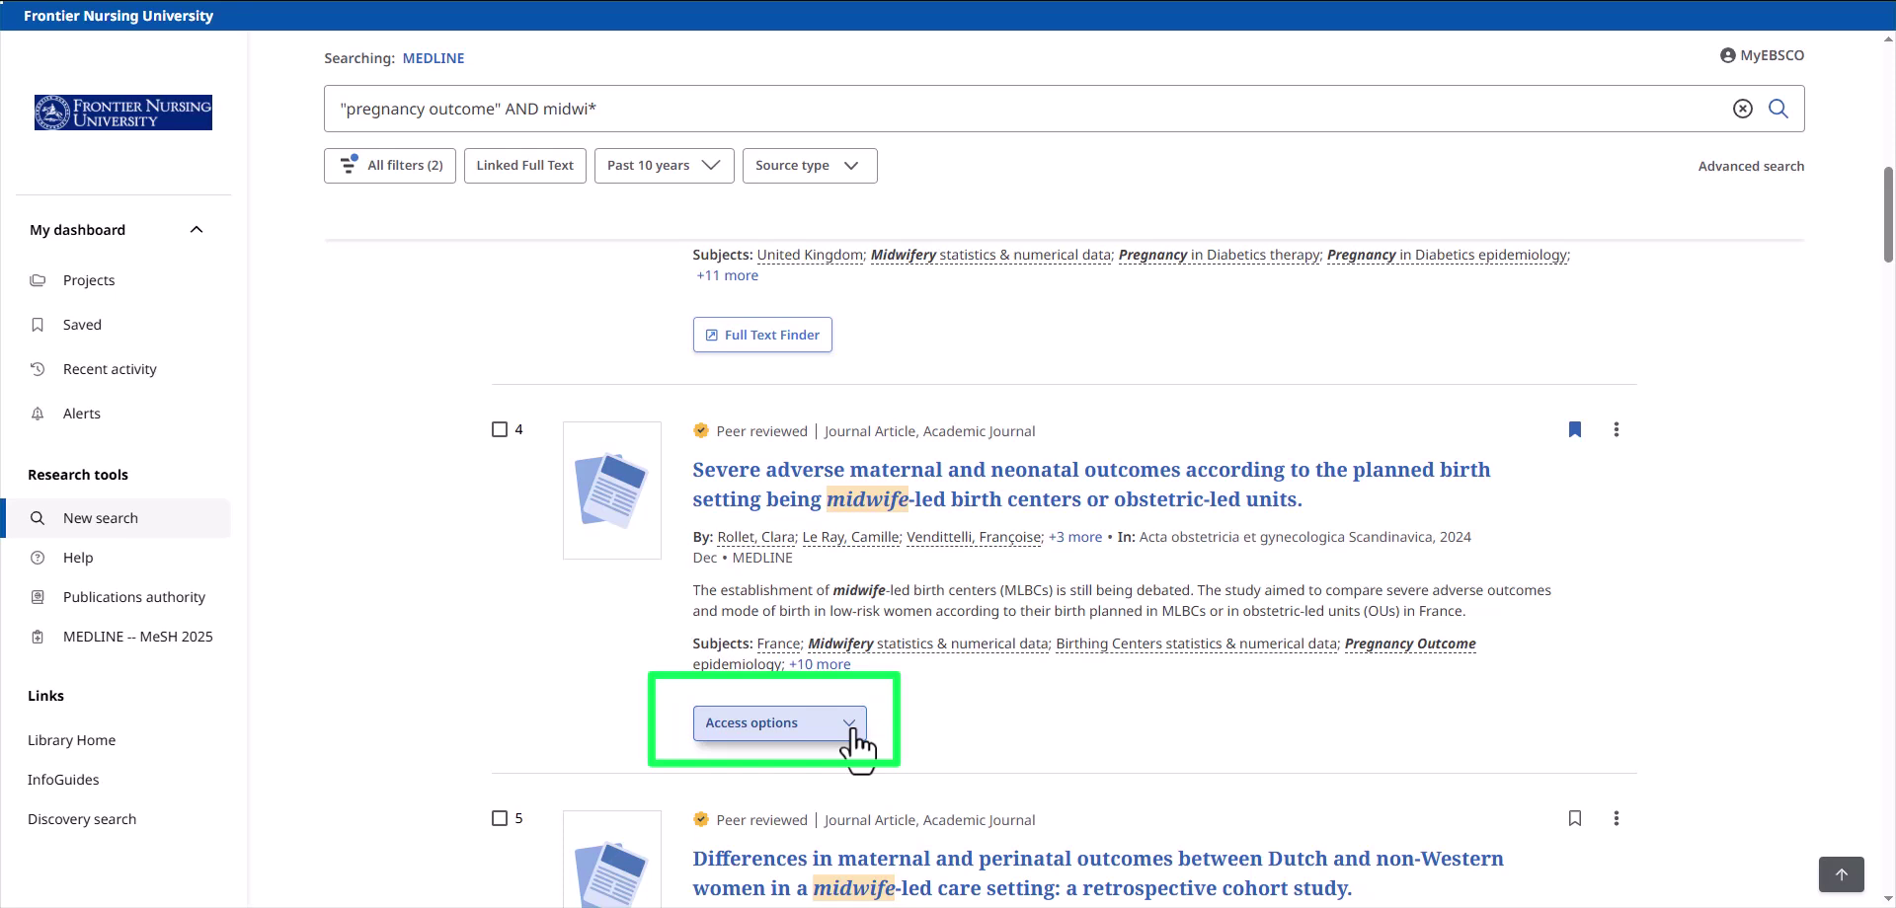
{"action": "left_click", "coordinate": [851, 729]}
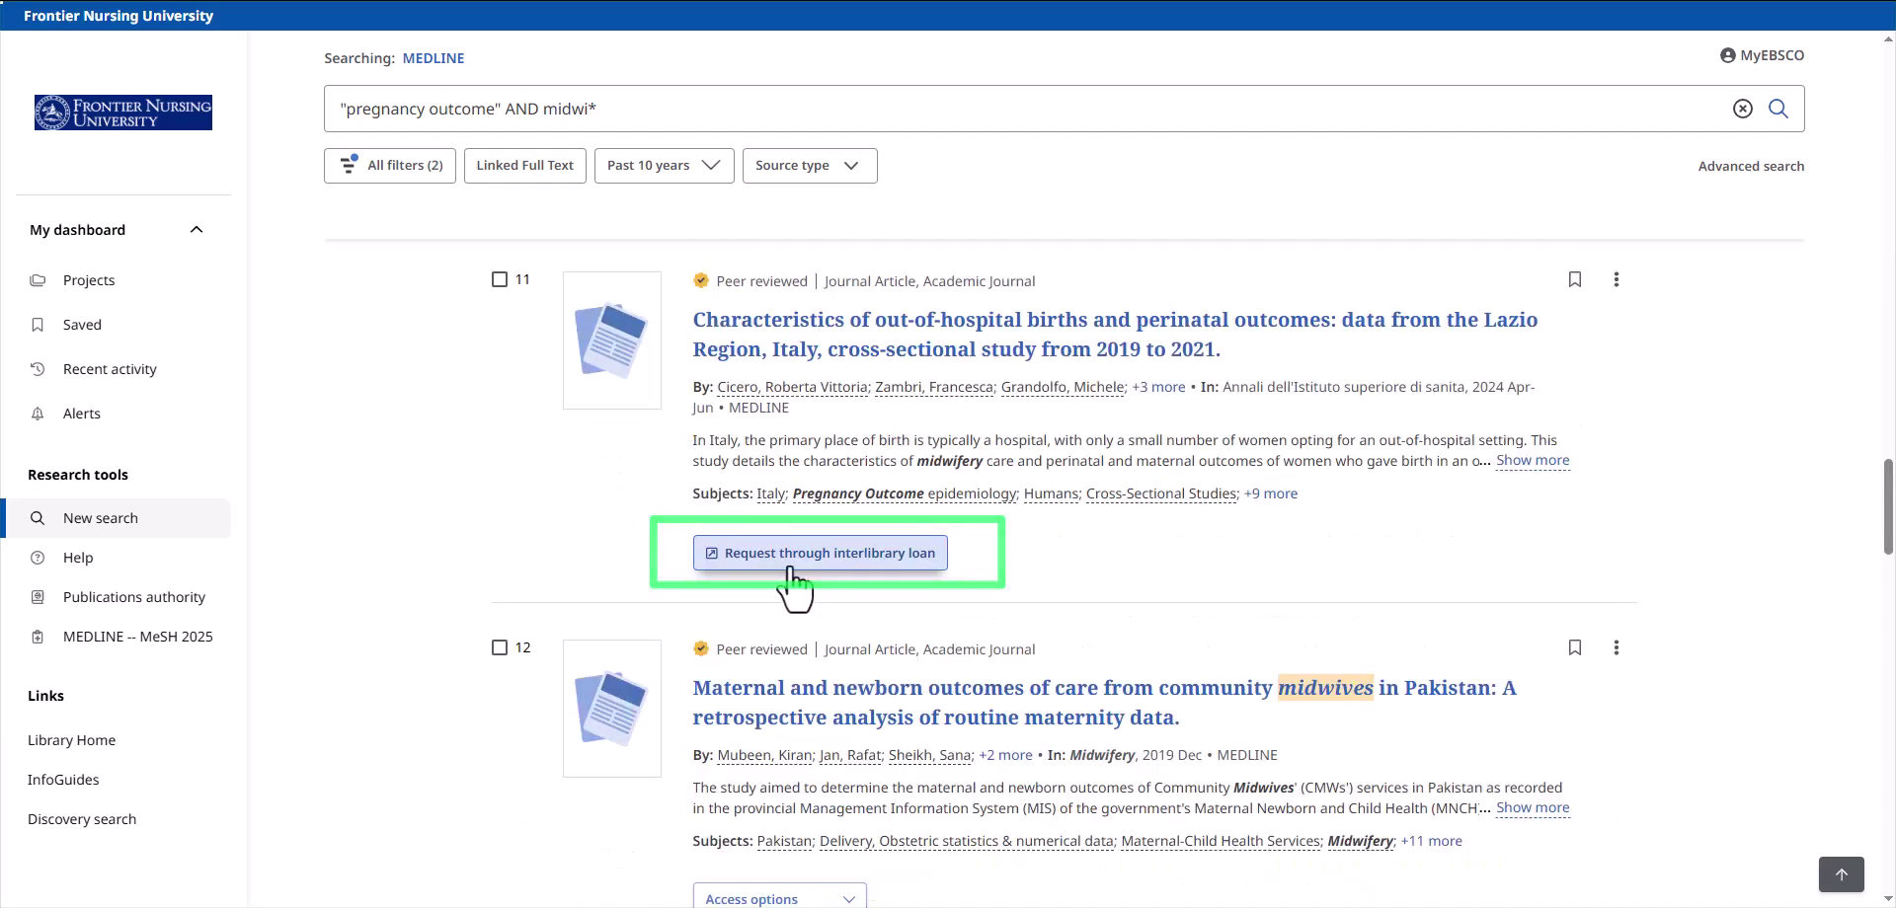
{"action": "scroll", "coordinate": [1007, 474], "scroll_direction": "down", "scroll_amount": 6}
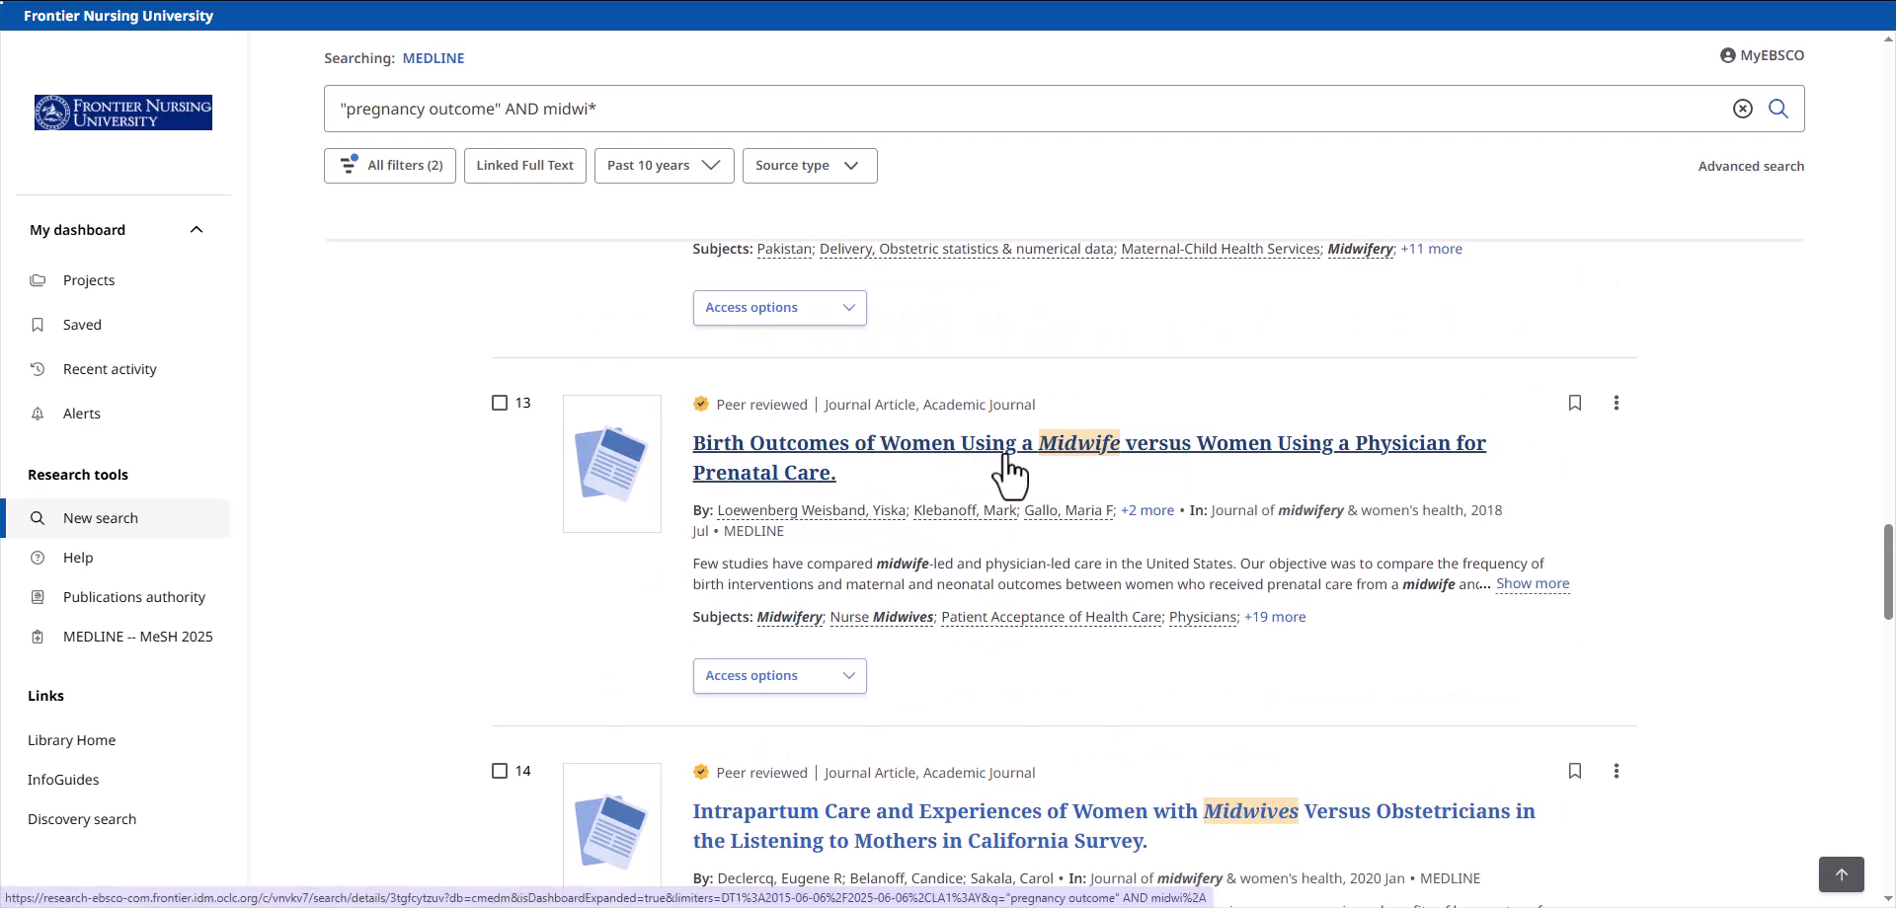
- Open result 13, the 2018 midwife-versus-physician prenatal care study, to view its full record
{"action": "left_click", "coordinate": [1008, 464]}
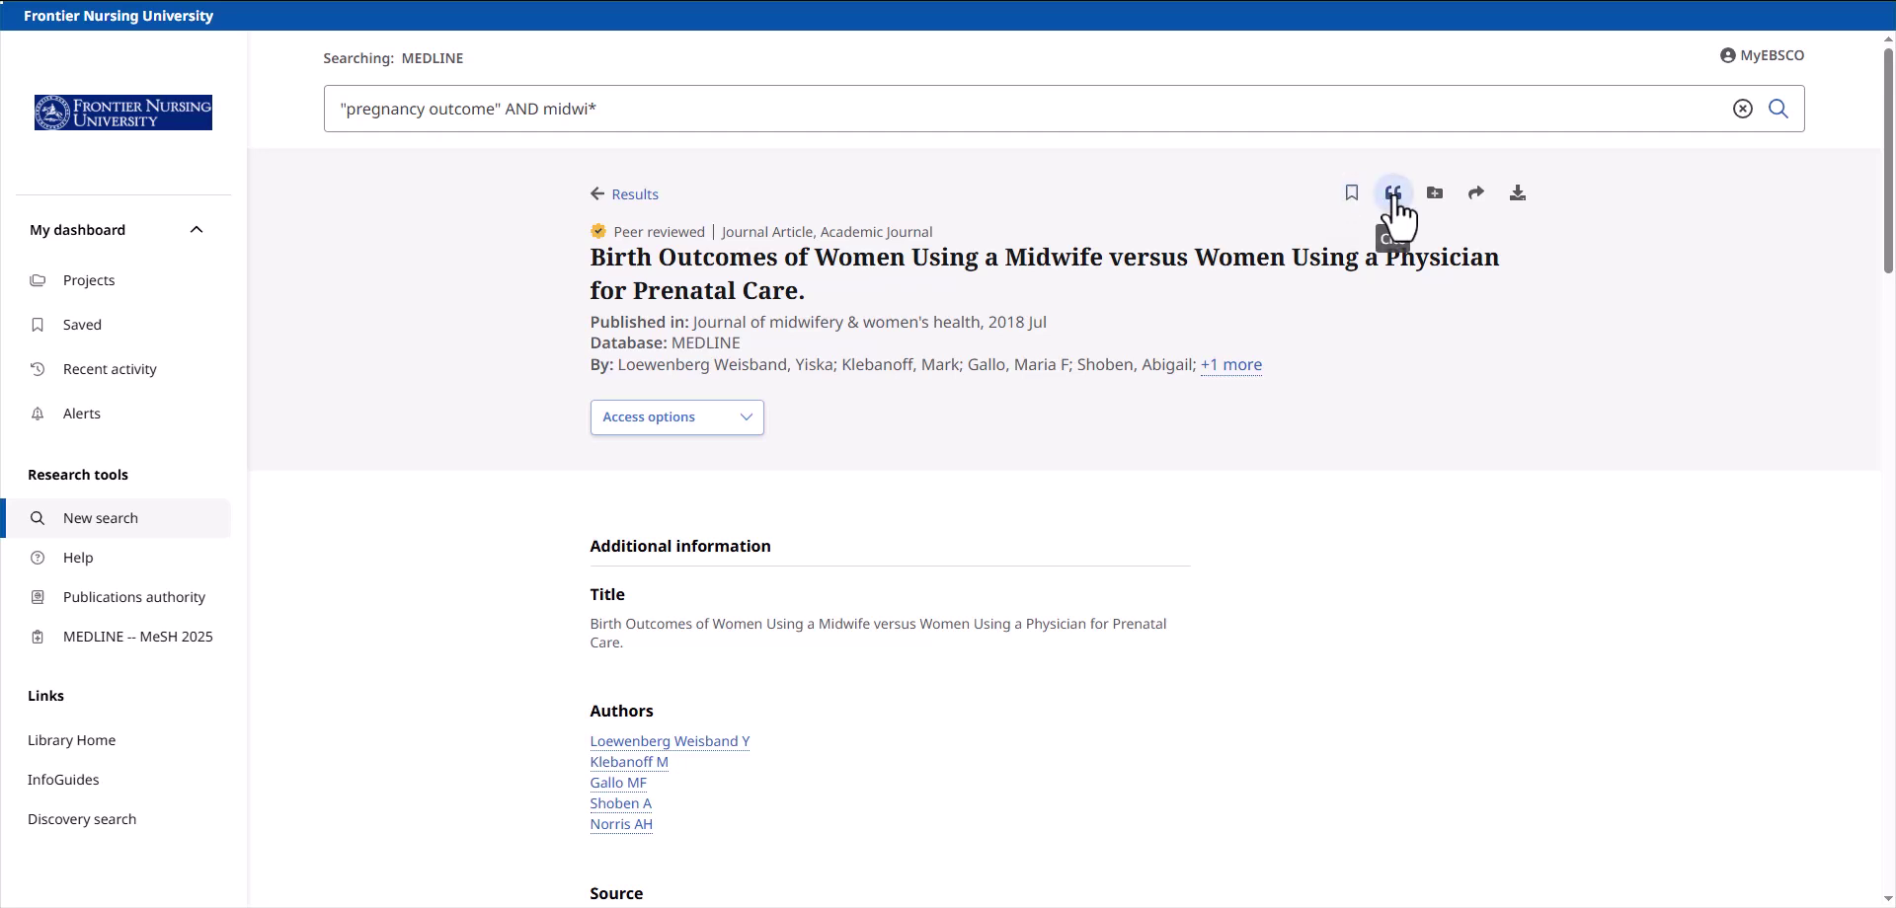
{"action": "left_click", "coordinate": [1394, 197]}
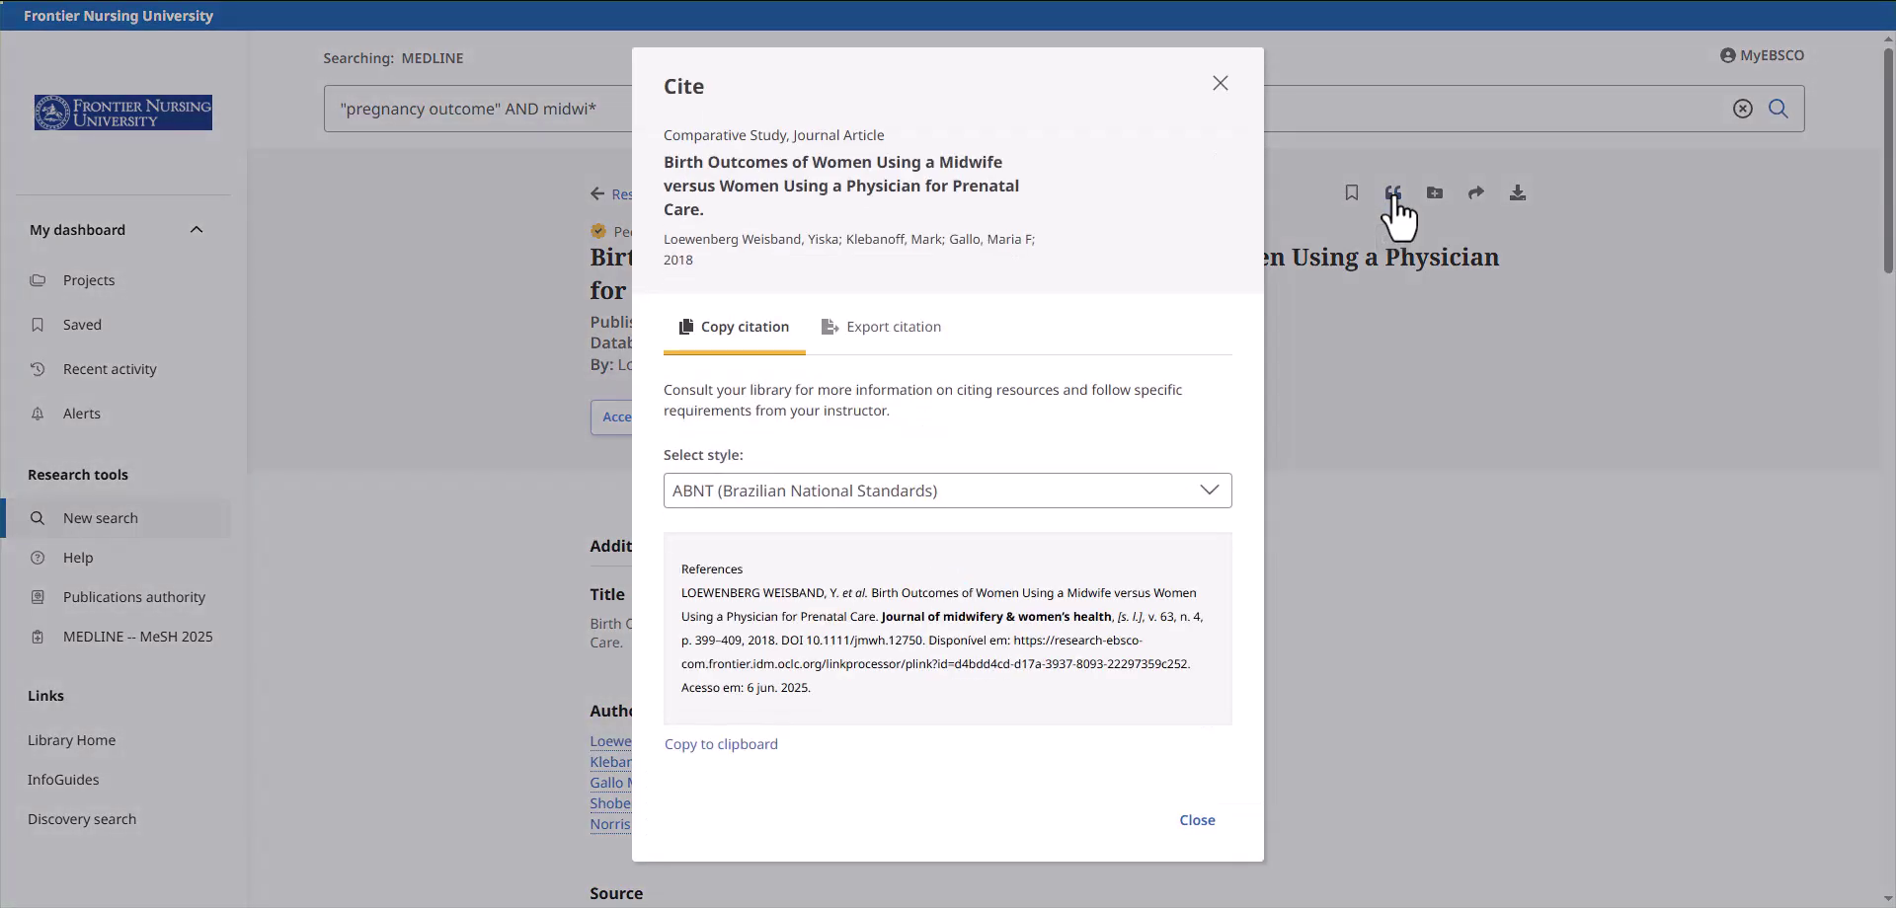
{"action": "left_click", "coordinate": [1210, 497]}
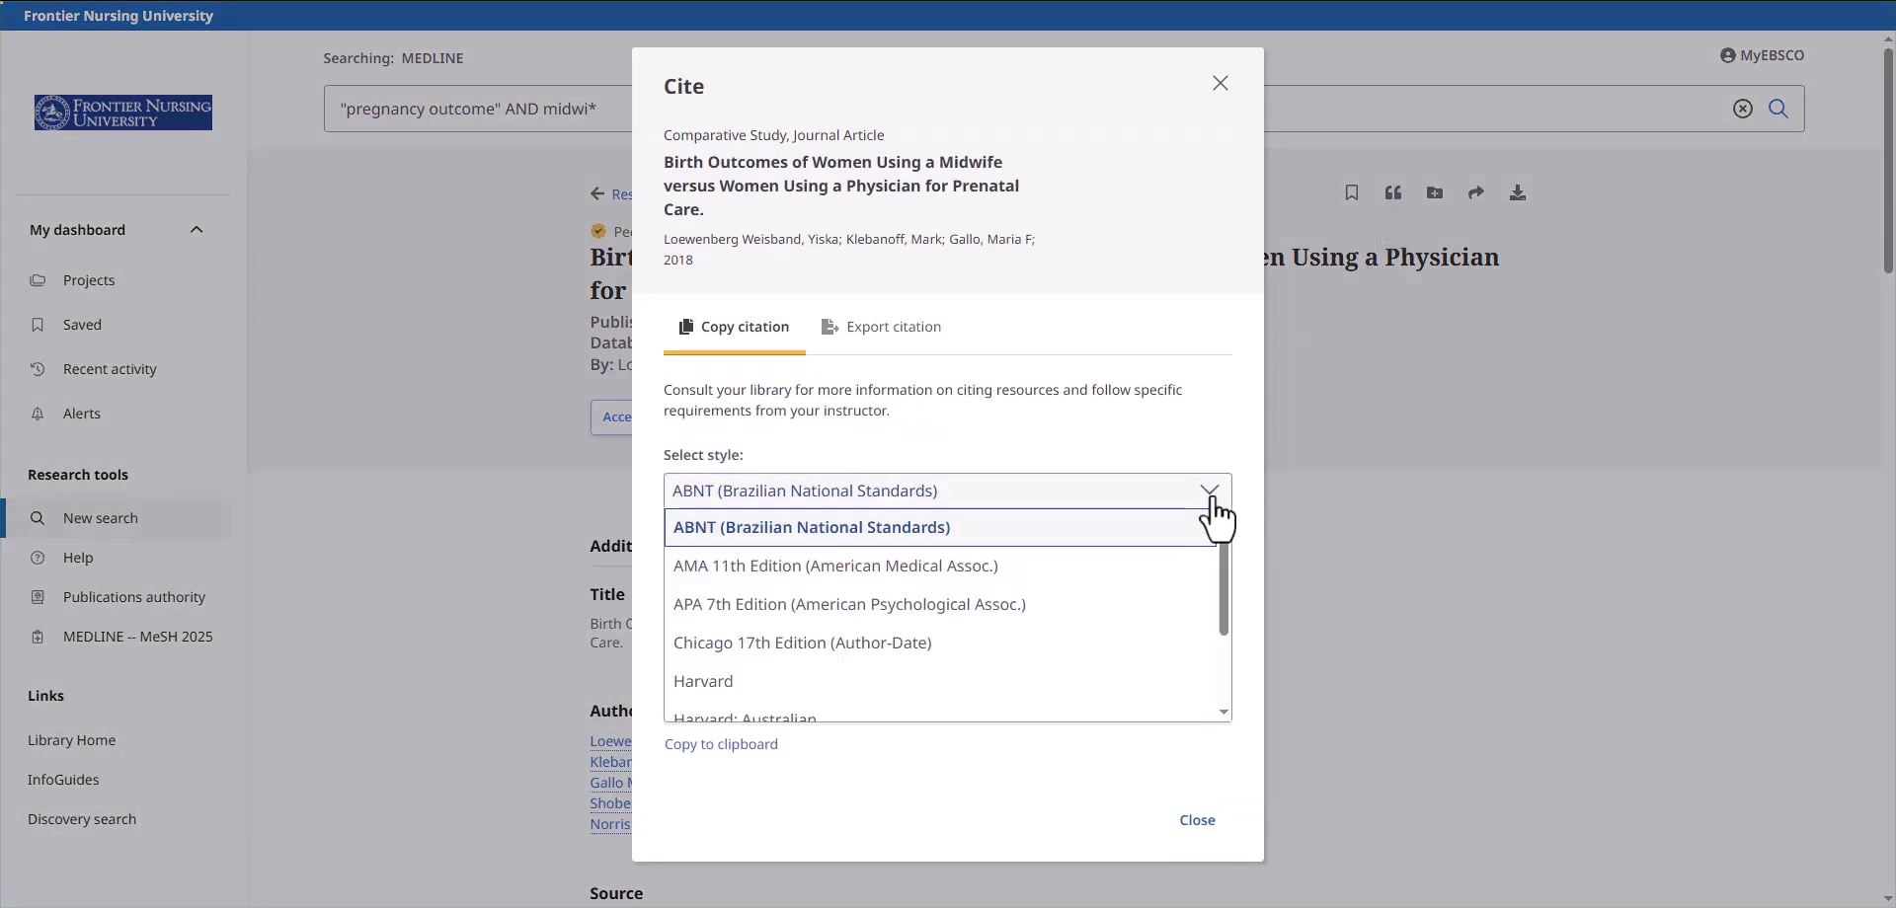
{"action": "left_click", "coordinate": [1001, 606]}
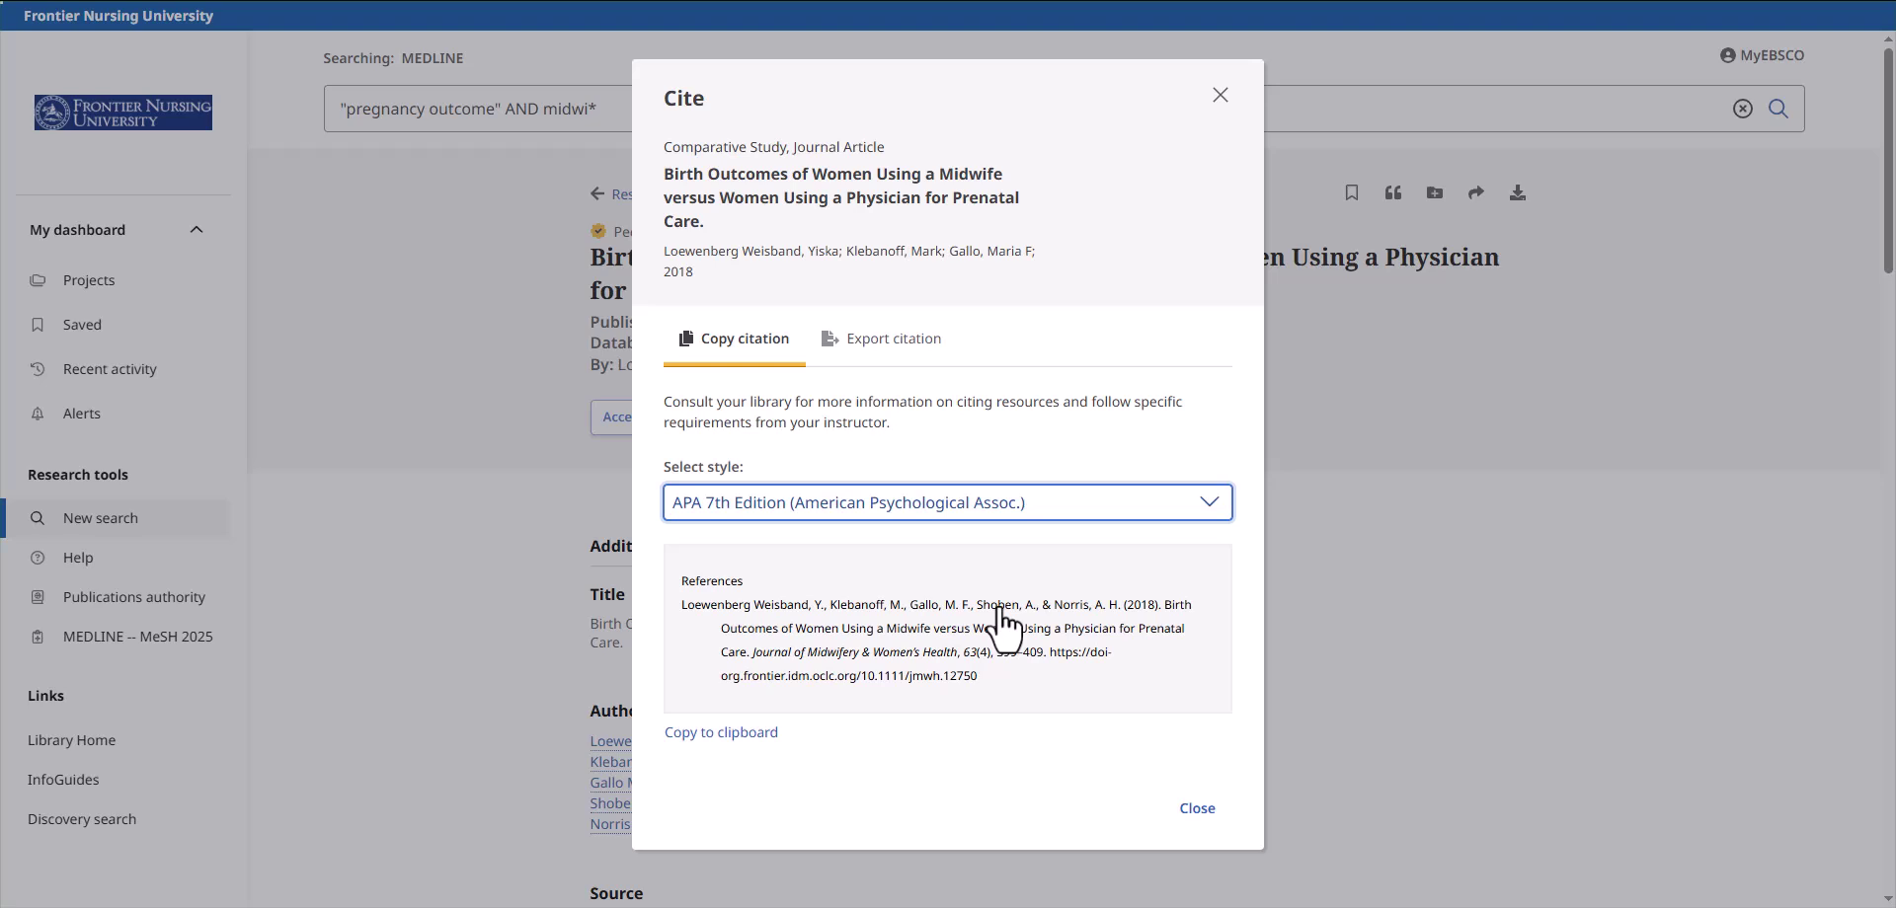
{"action": "left_click", "coordinate": [878, 367]}
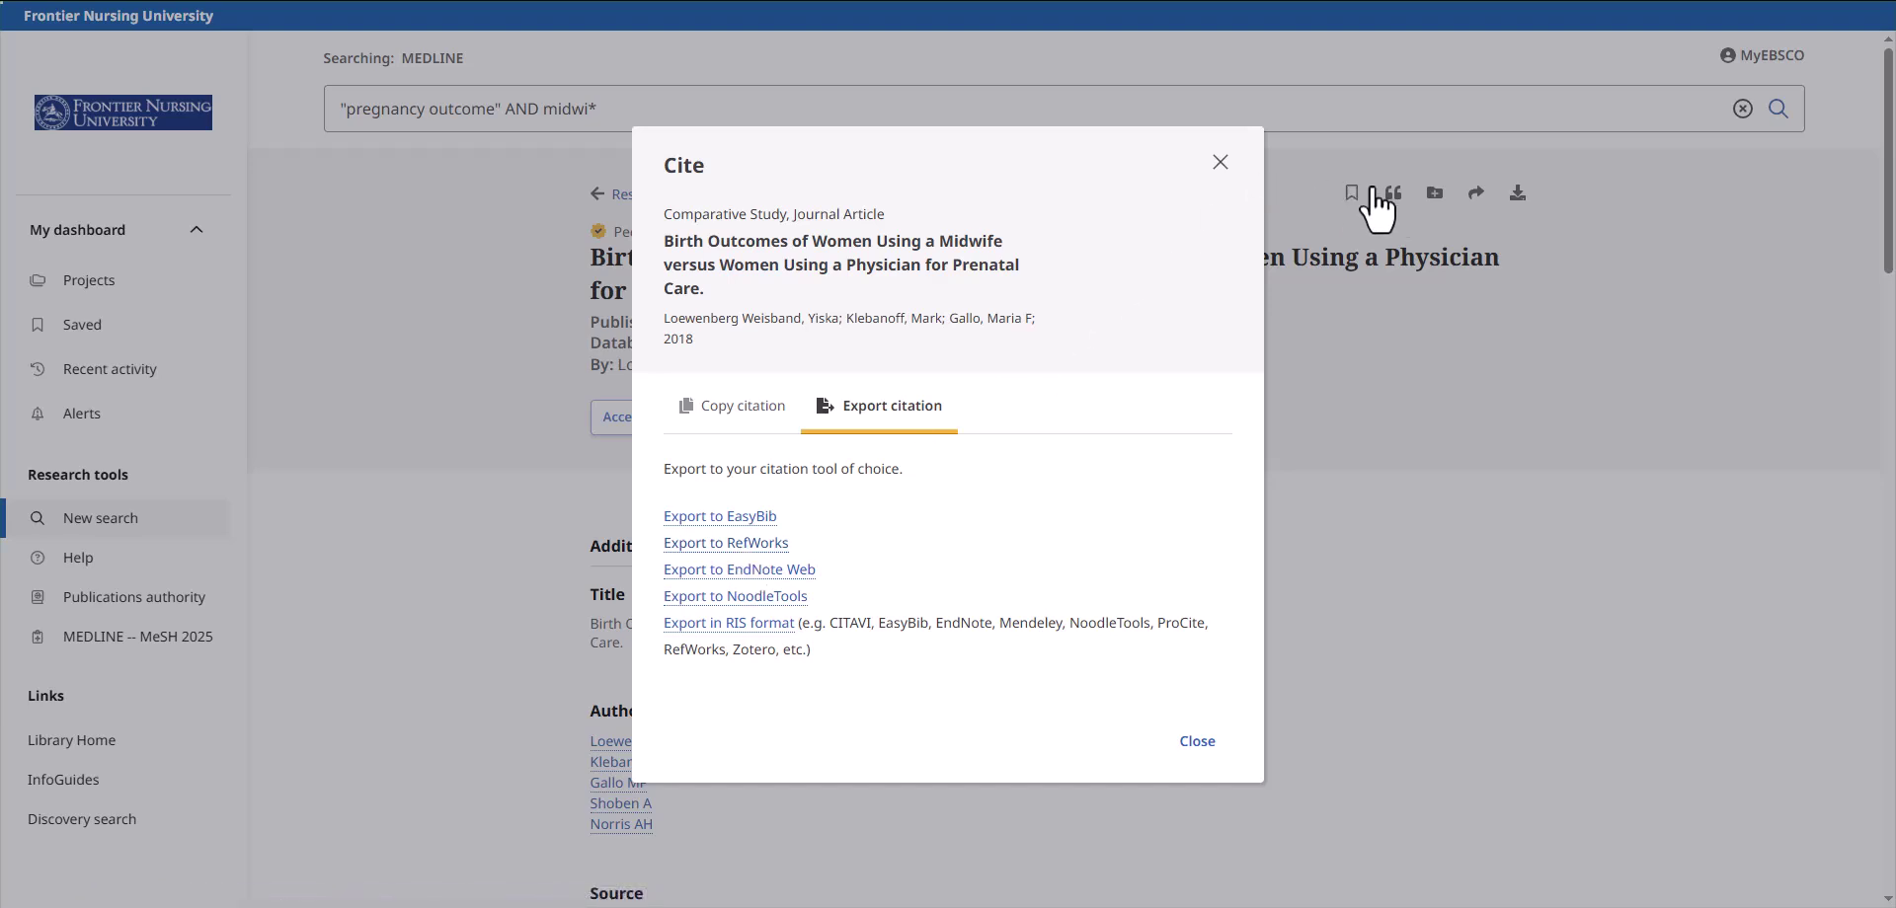
{"action": "left_click", "coordinate": [1422, 206]}
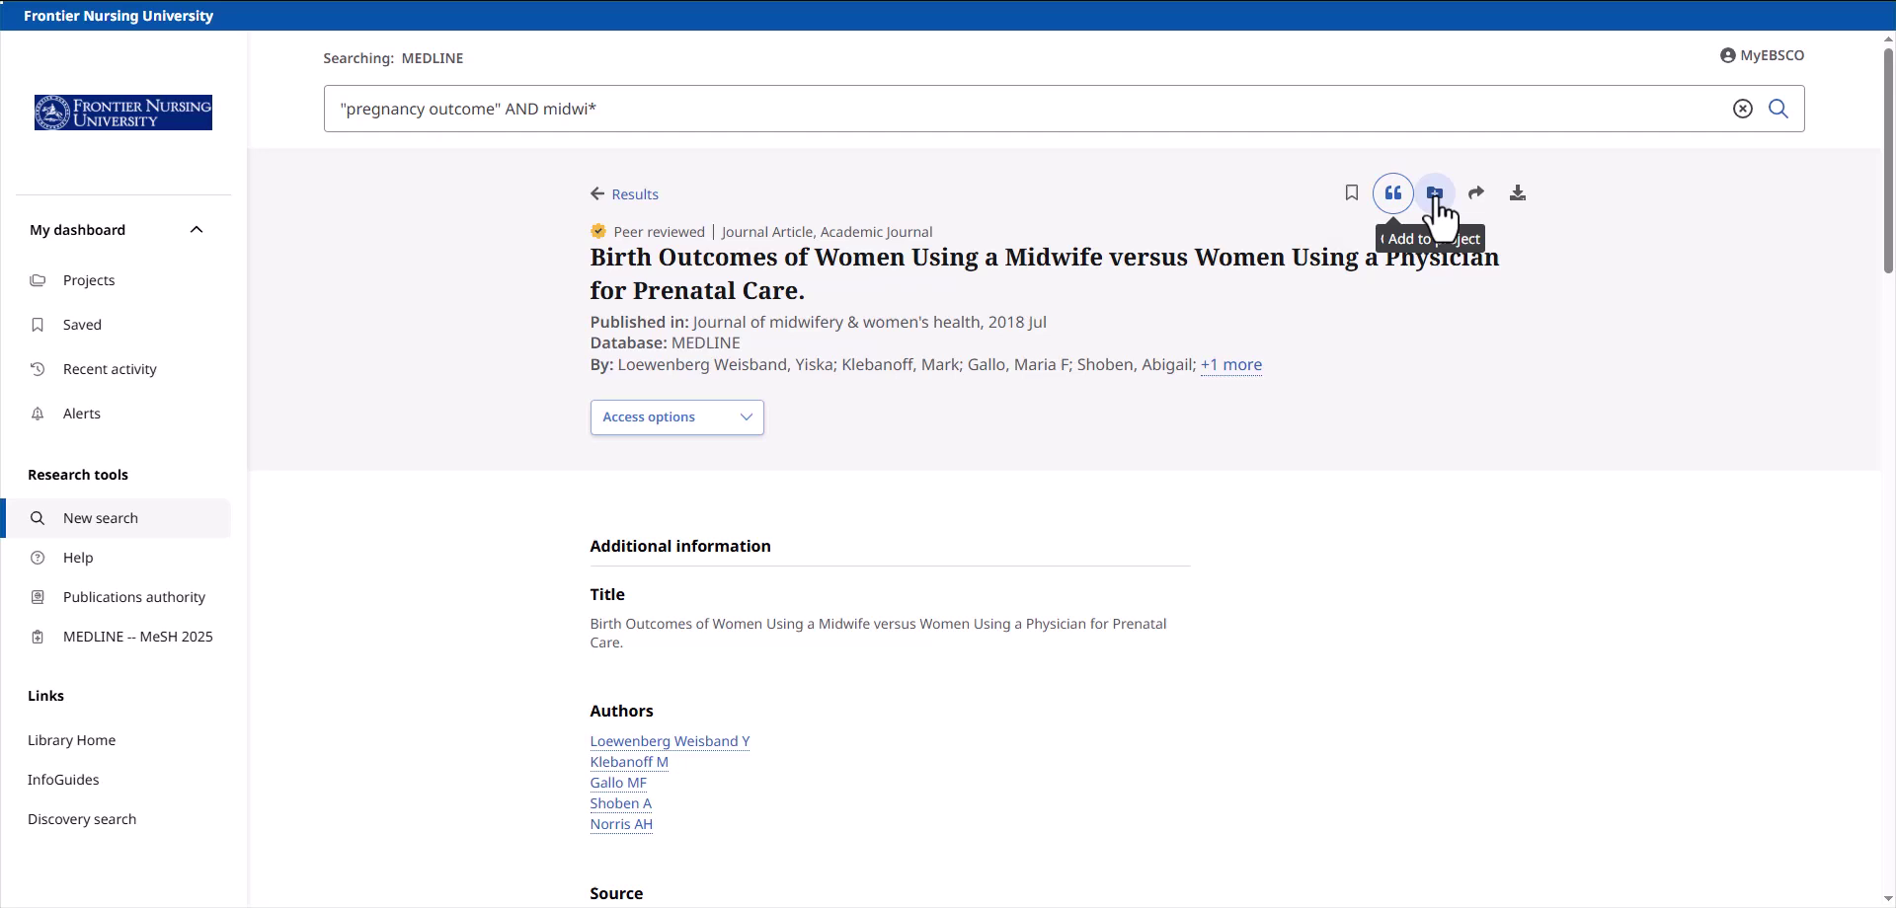
- Add the article to a new project named 'Patient outcomes midwifery care'
{"action": "left_click", "coordinate": [1437, 197]}
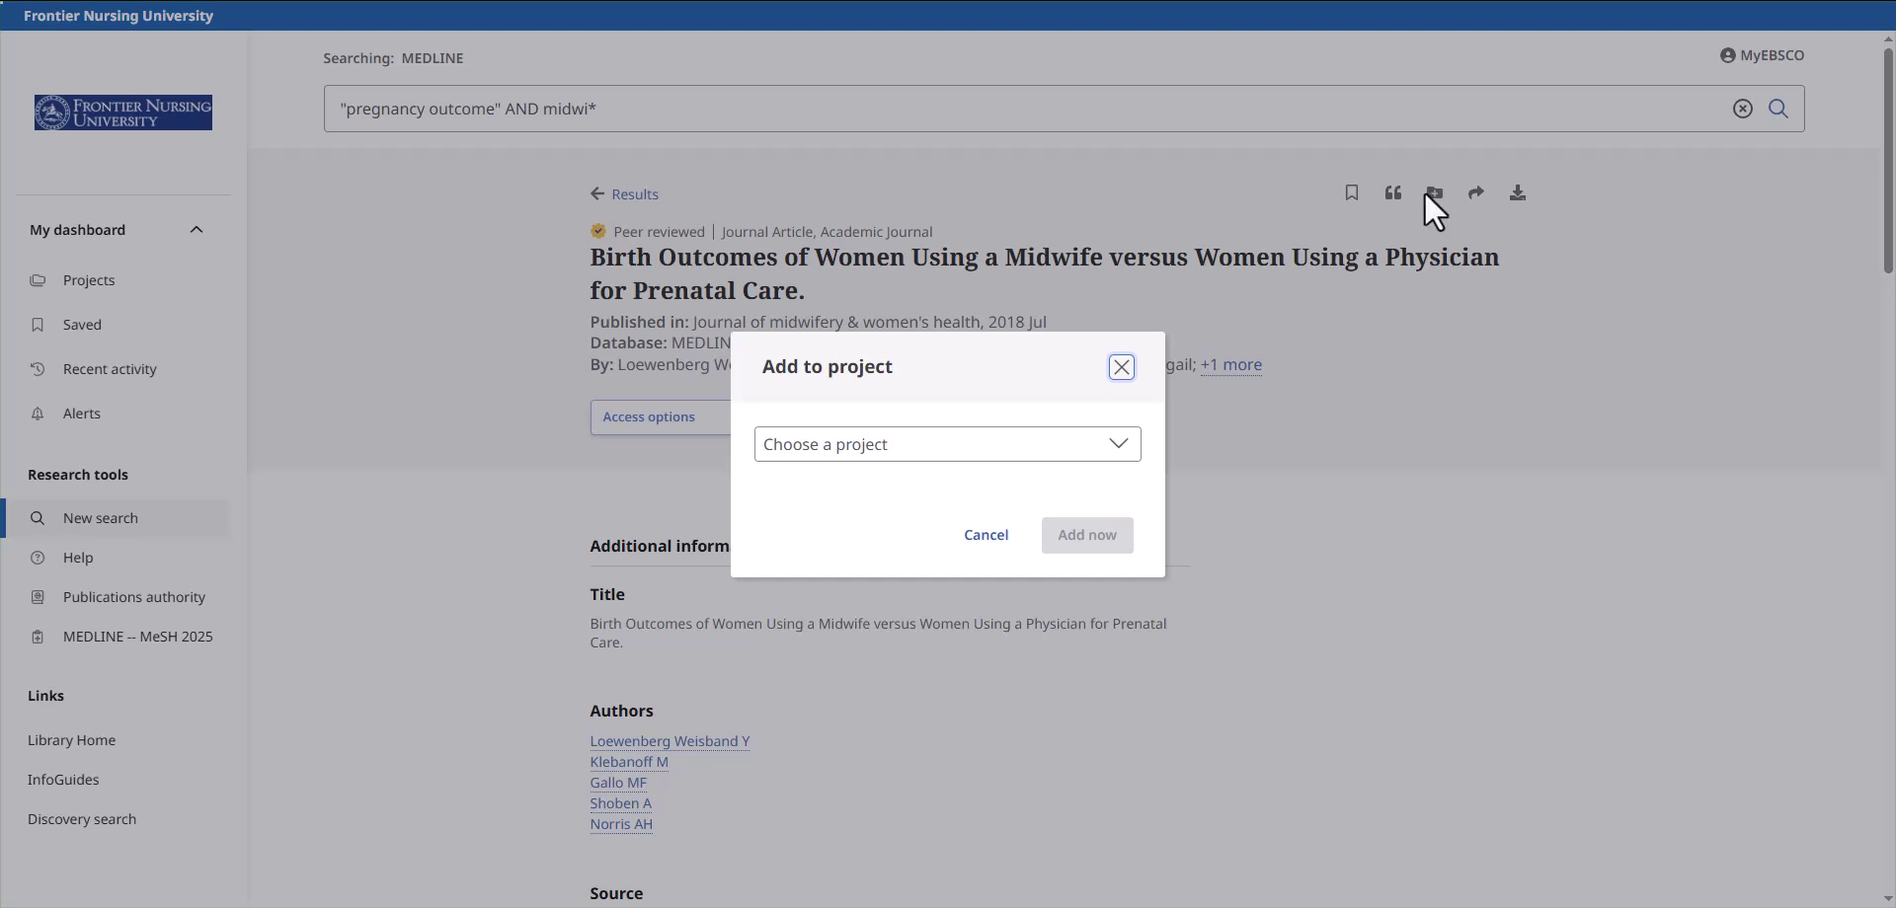
{"action": "left_click", "coordinate": [1118, 444]}
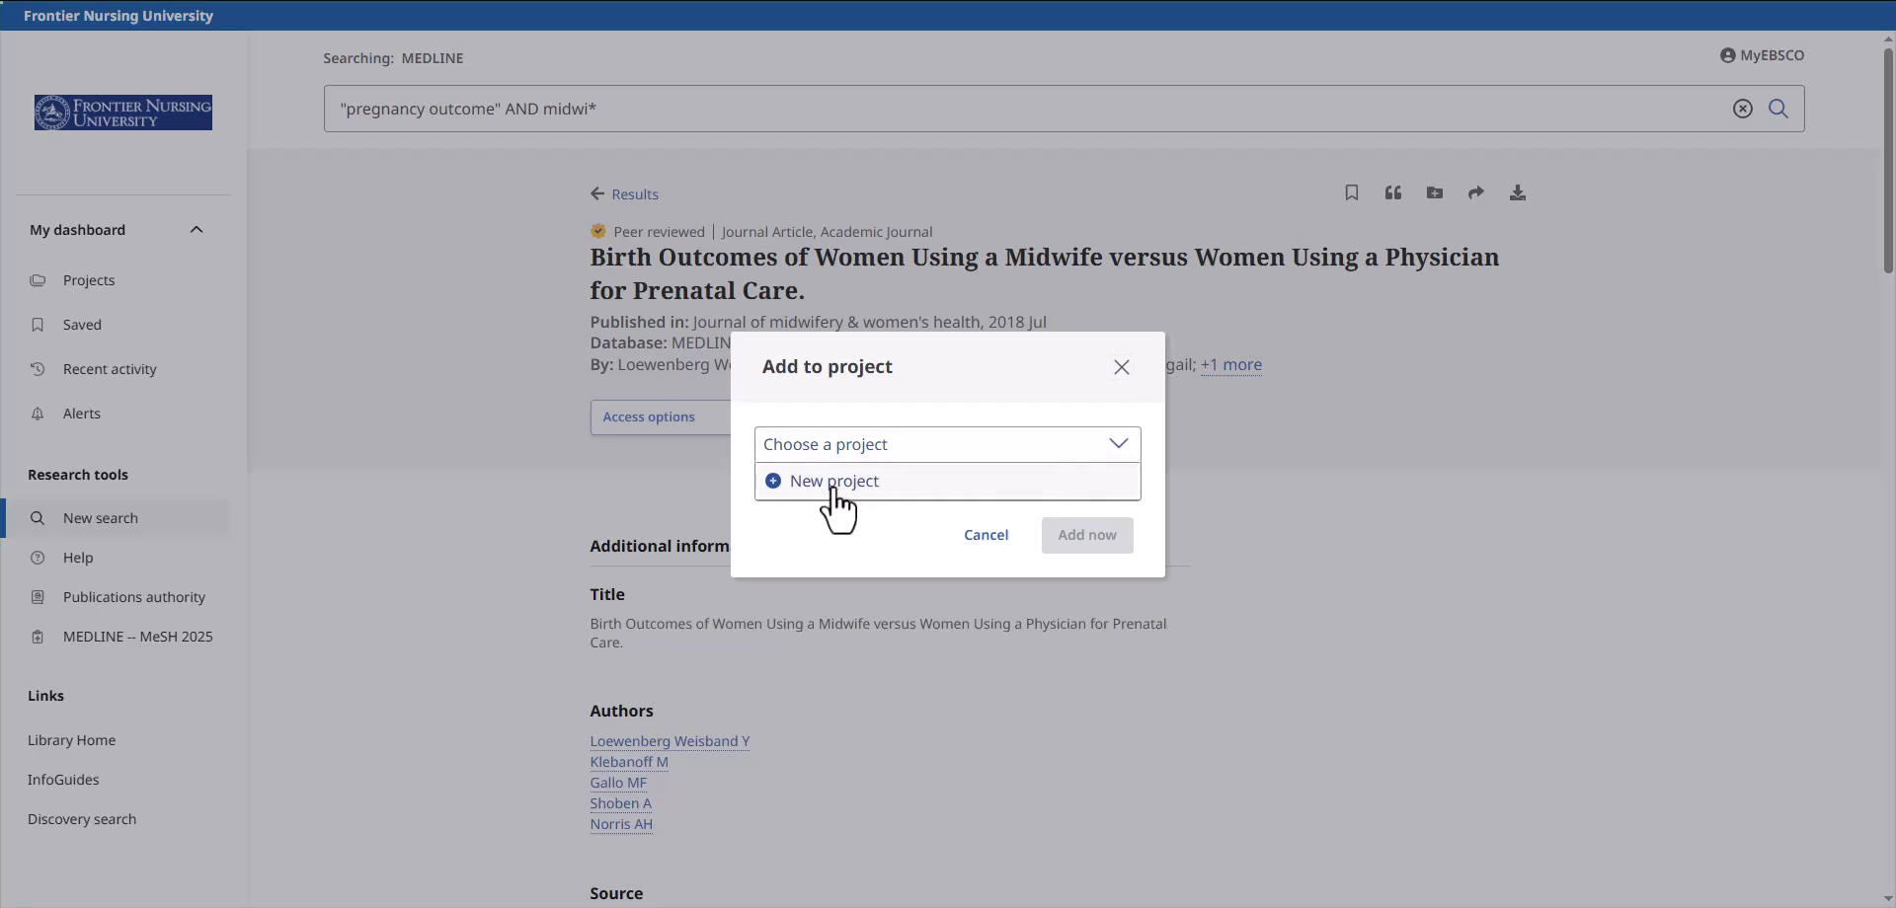
{"action": "left_click", "coordinate": [835, 493]}
{"action": "left_click", "coordinate": [857, 316]}
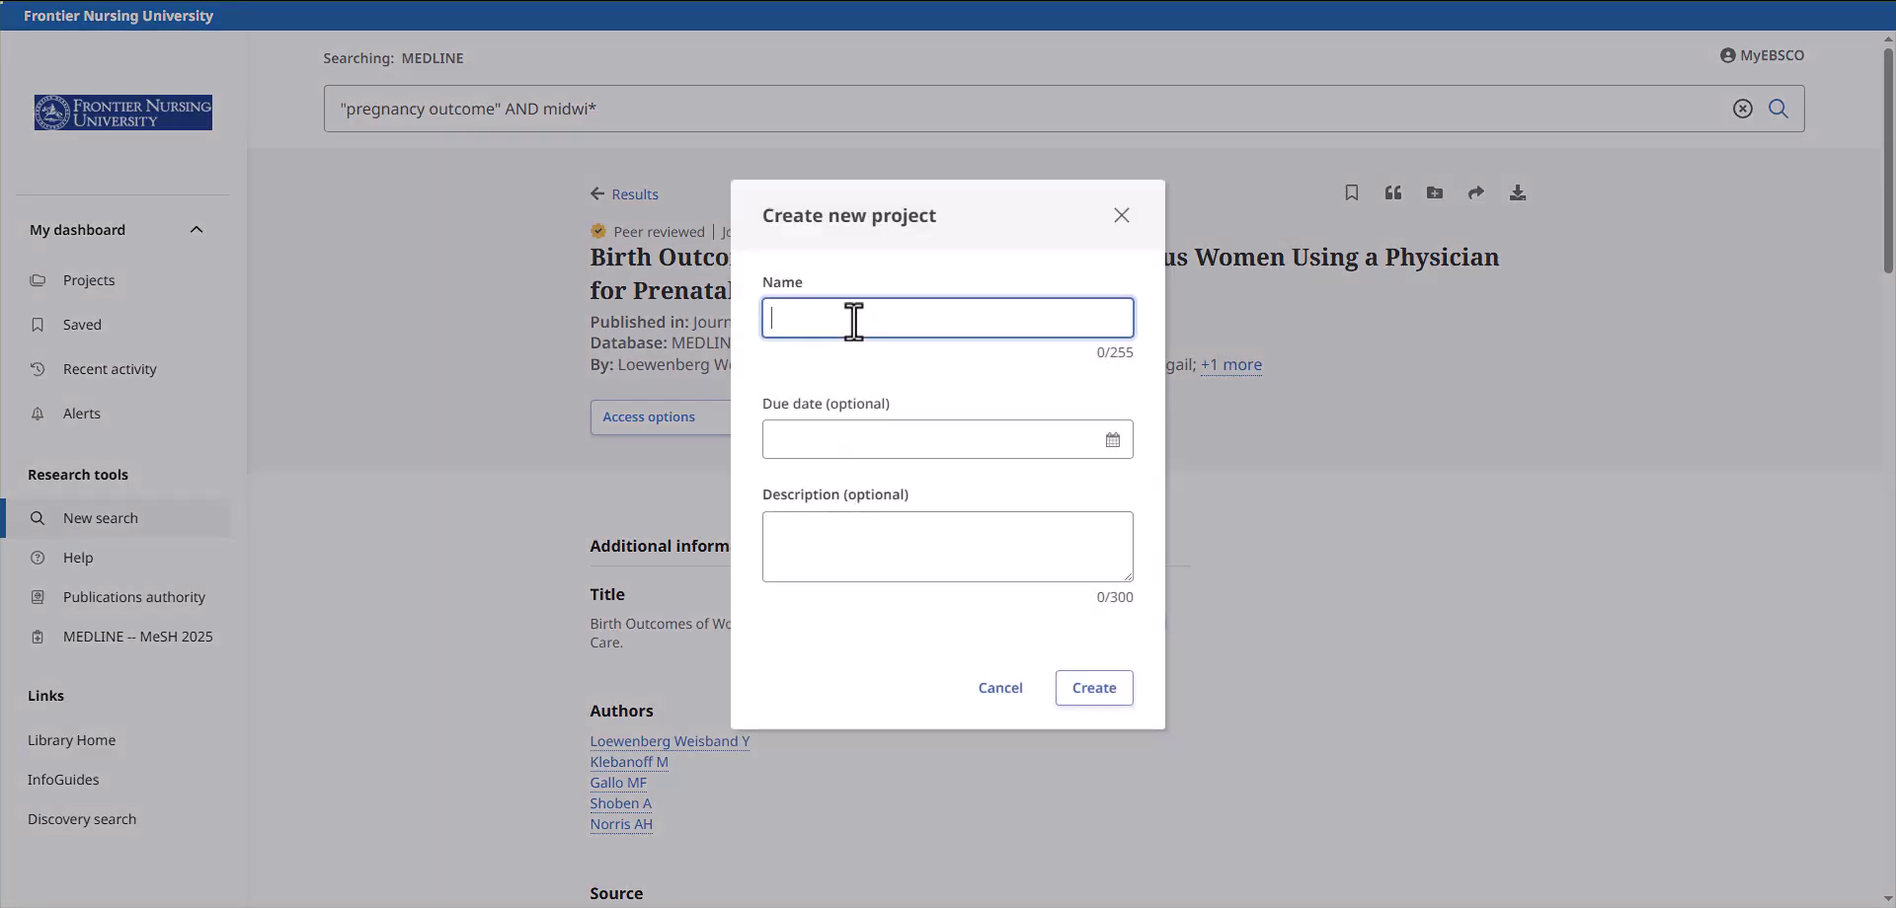
{"action": "type", "text": "Patient outcomes midwifery care"}
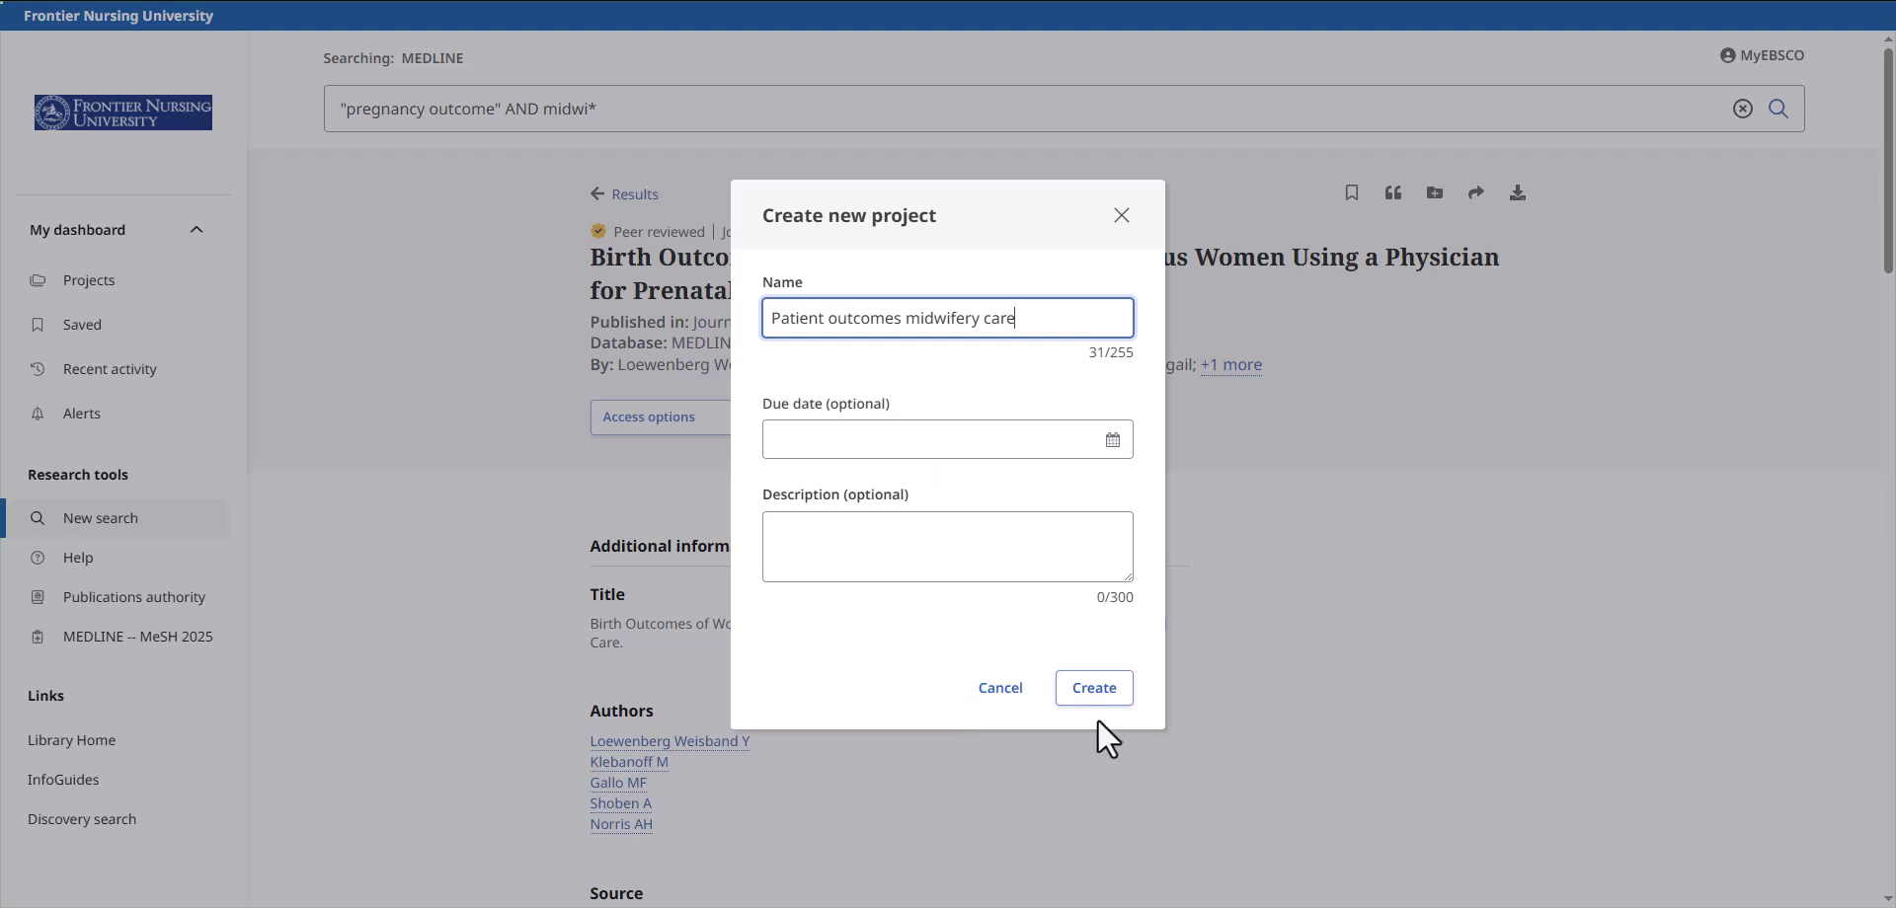
{"action": "left_click", "coordinate": [1090, 691]}
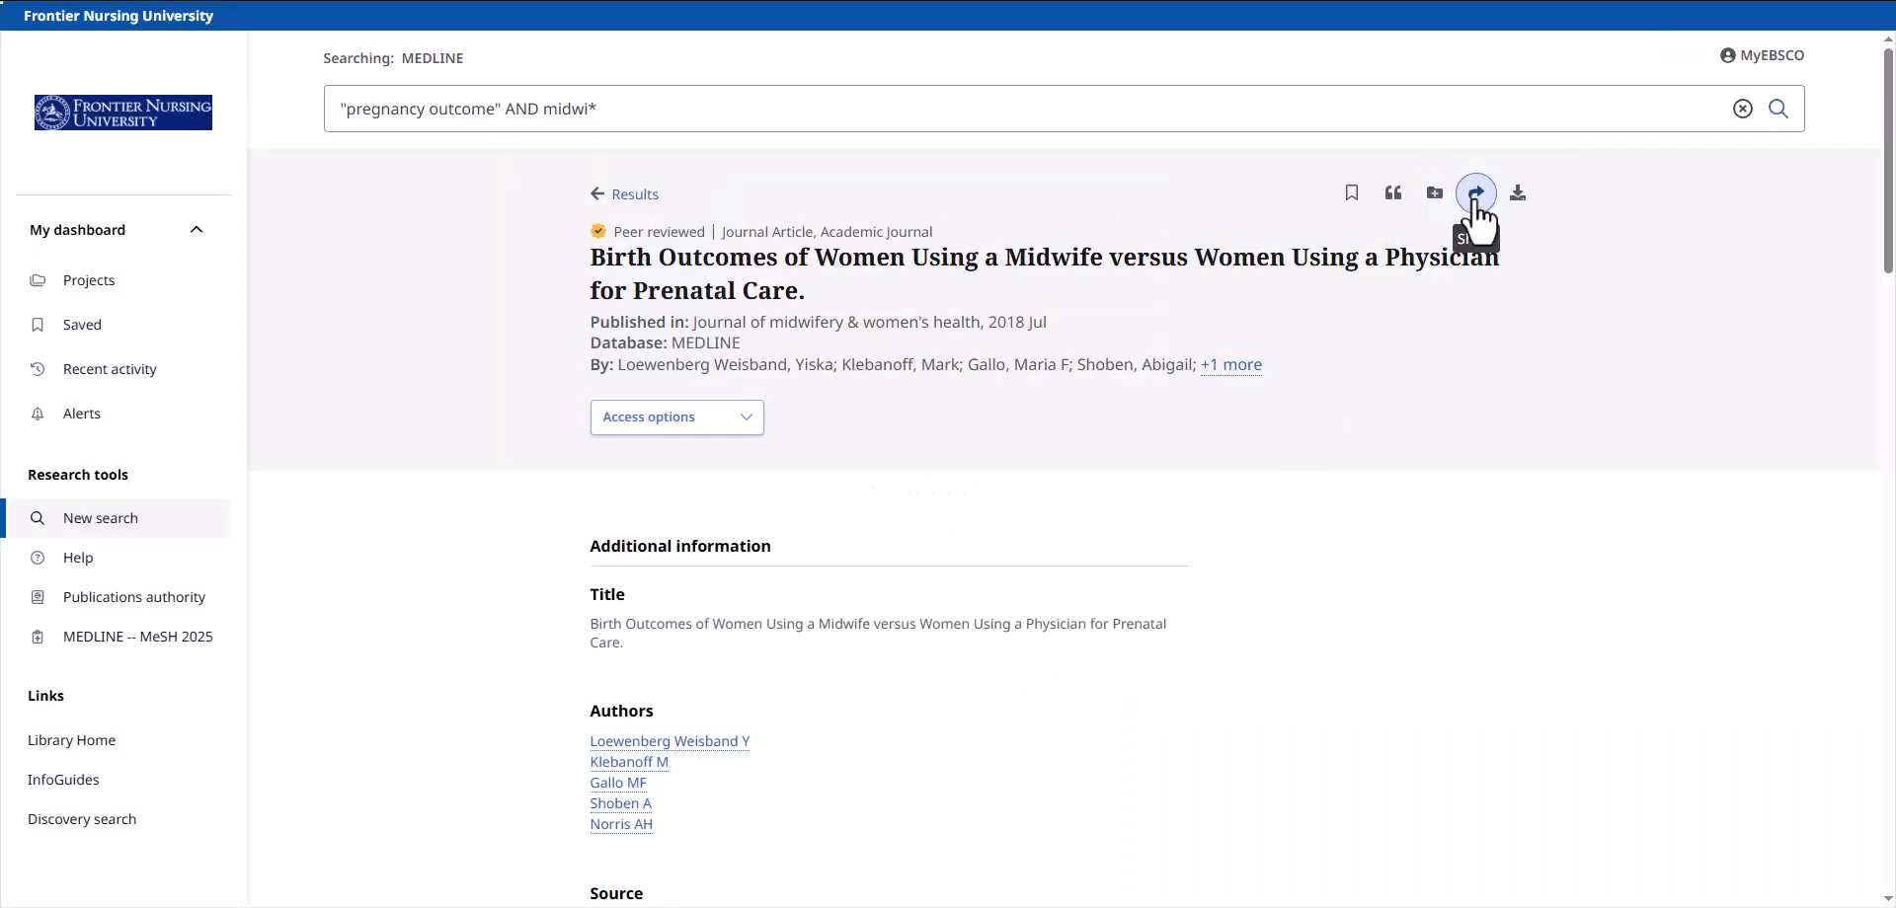
{"action": "left_click", "coordinate": [1476, 194]}
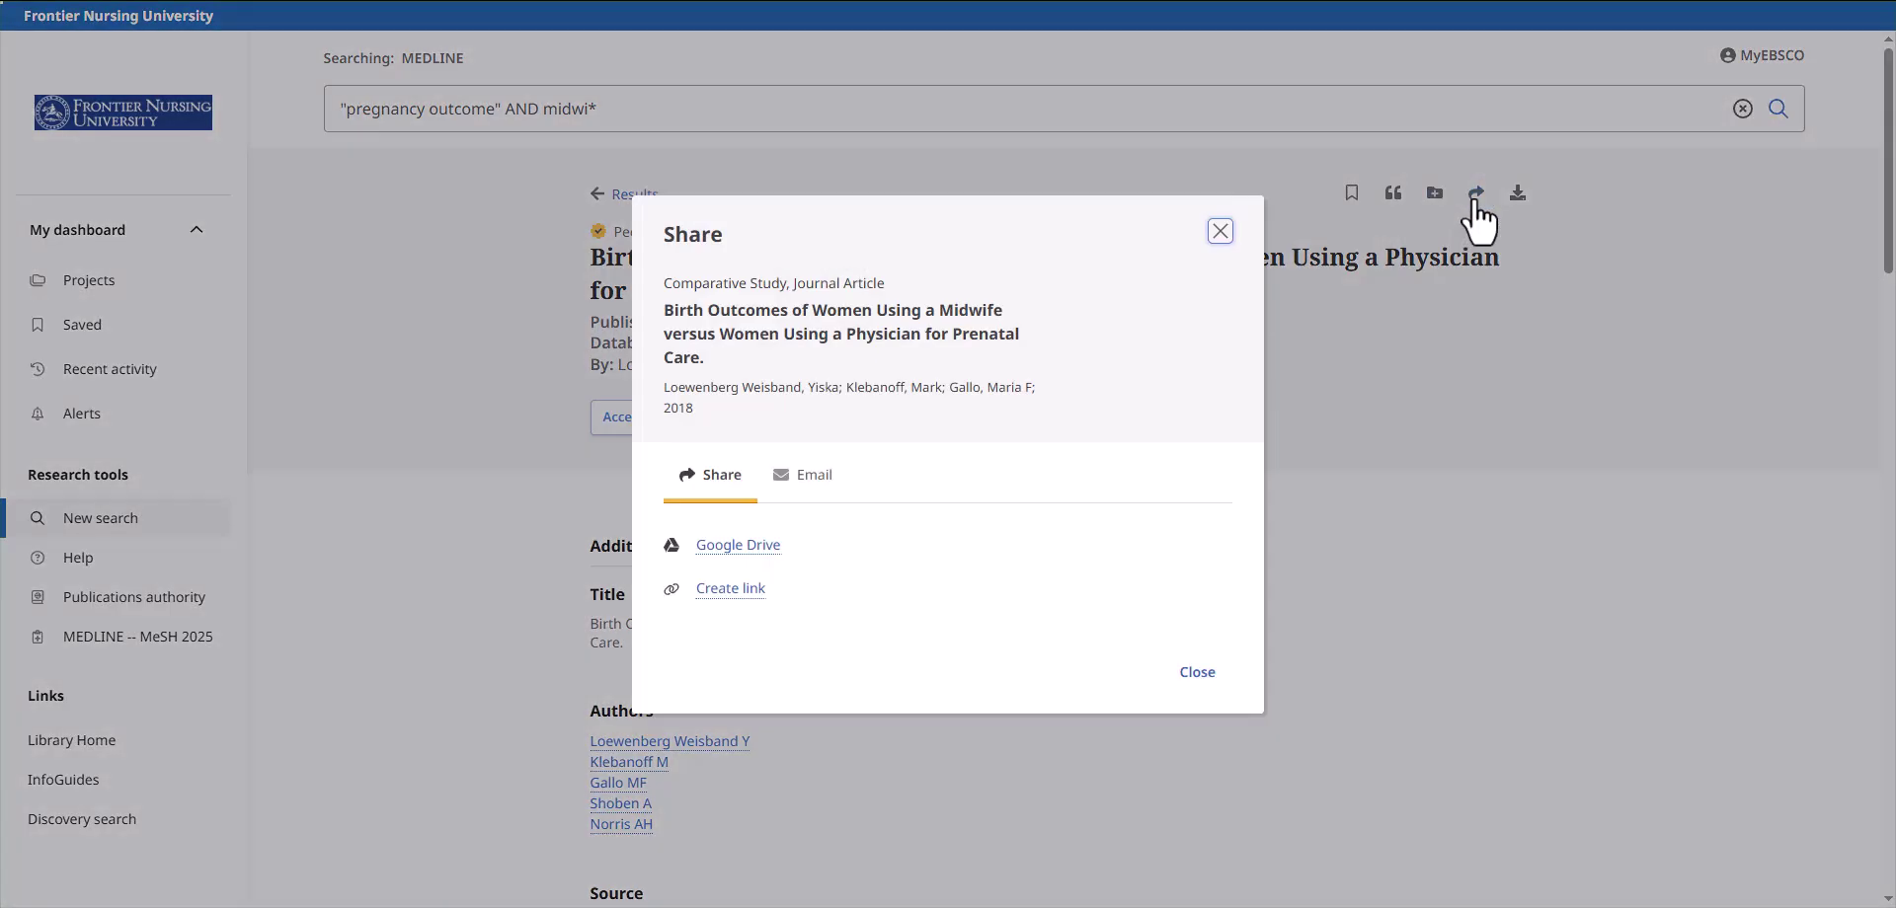
{"action": "left_click", "coordinate": [731, 590]}
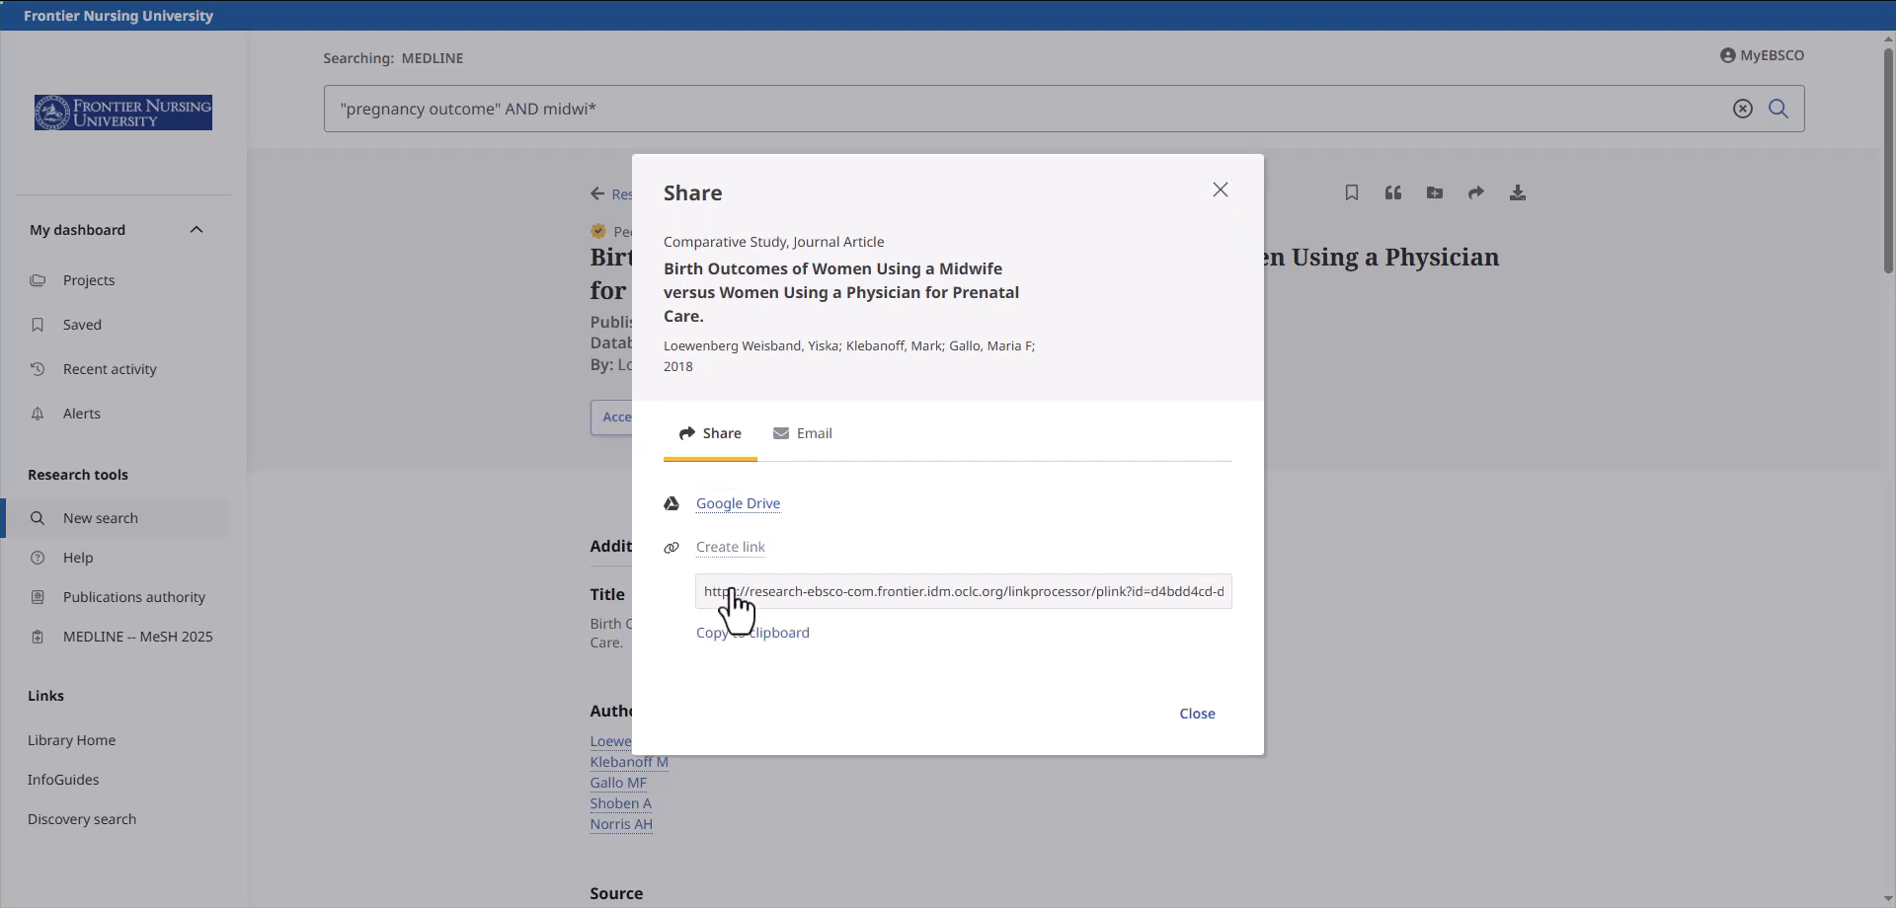
{"action": "left_click", "coordinate": [812, 441]}
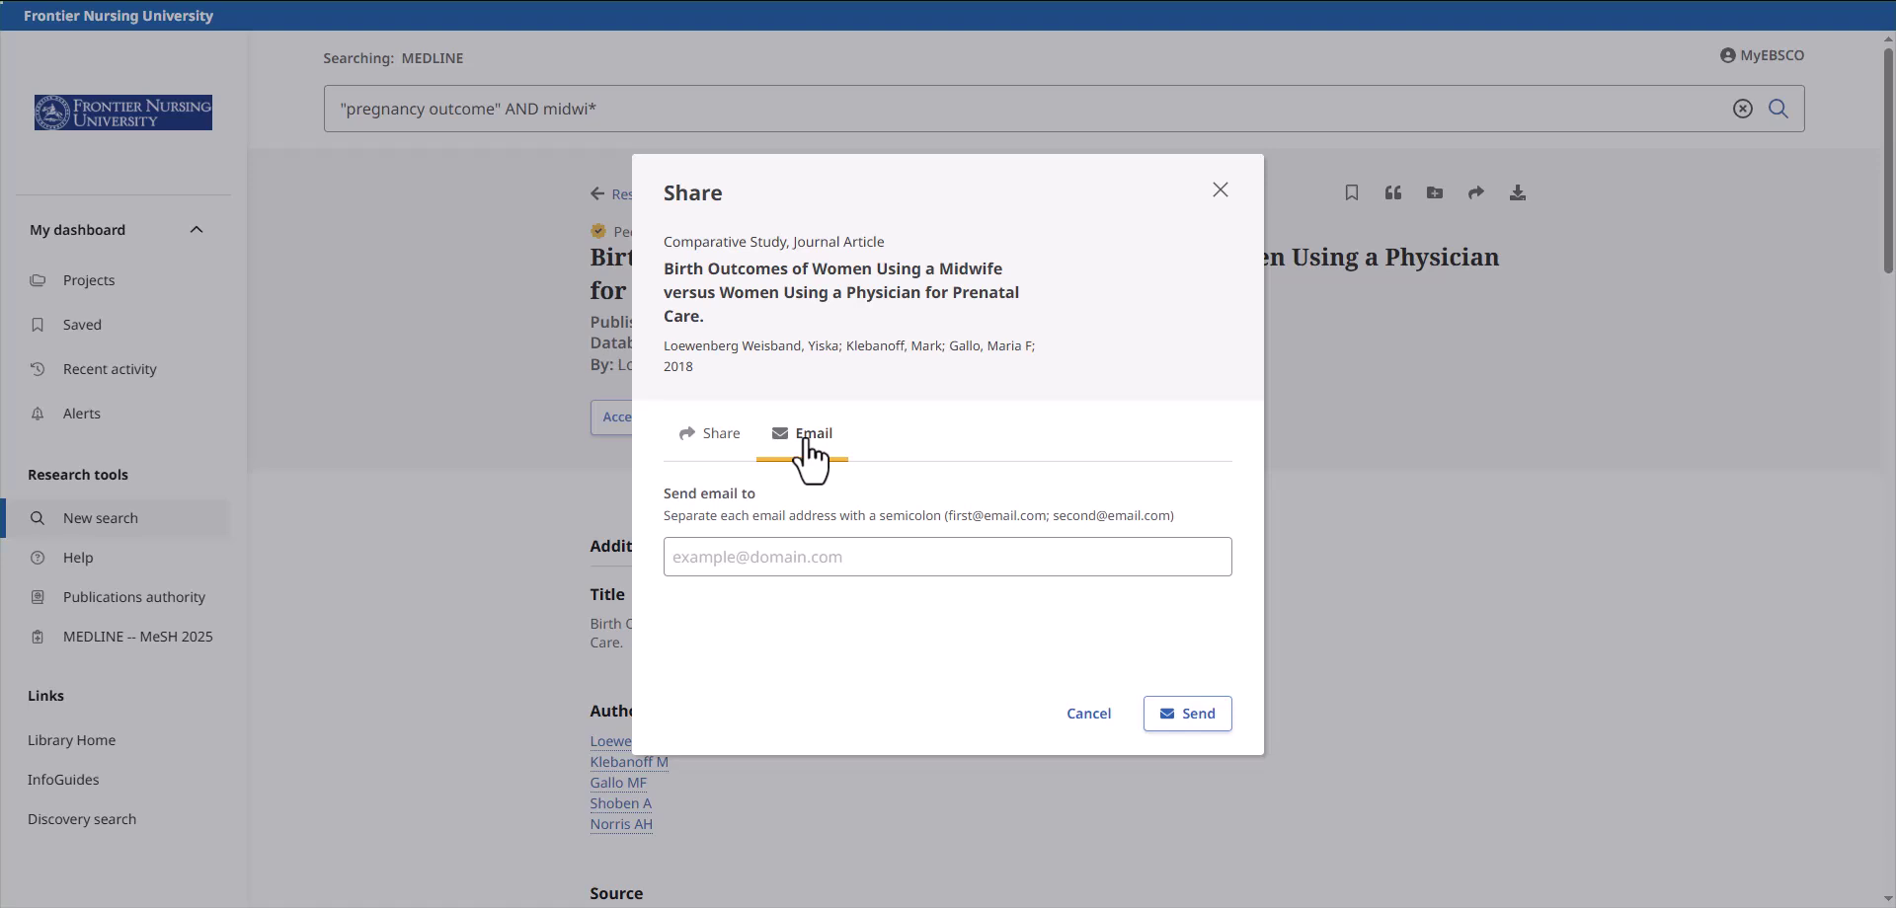
{"action": "key", "text": "Escape"}
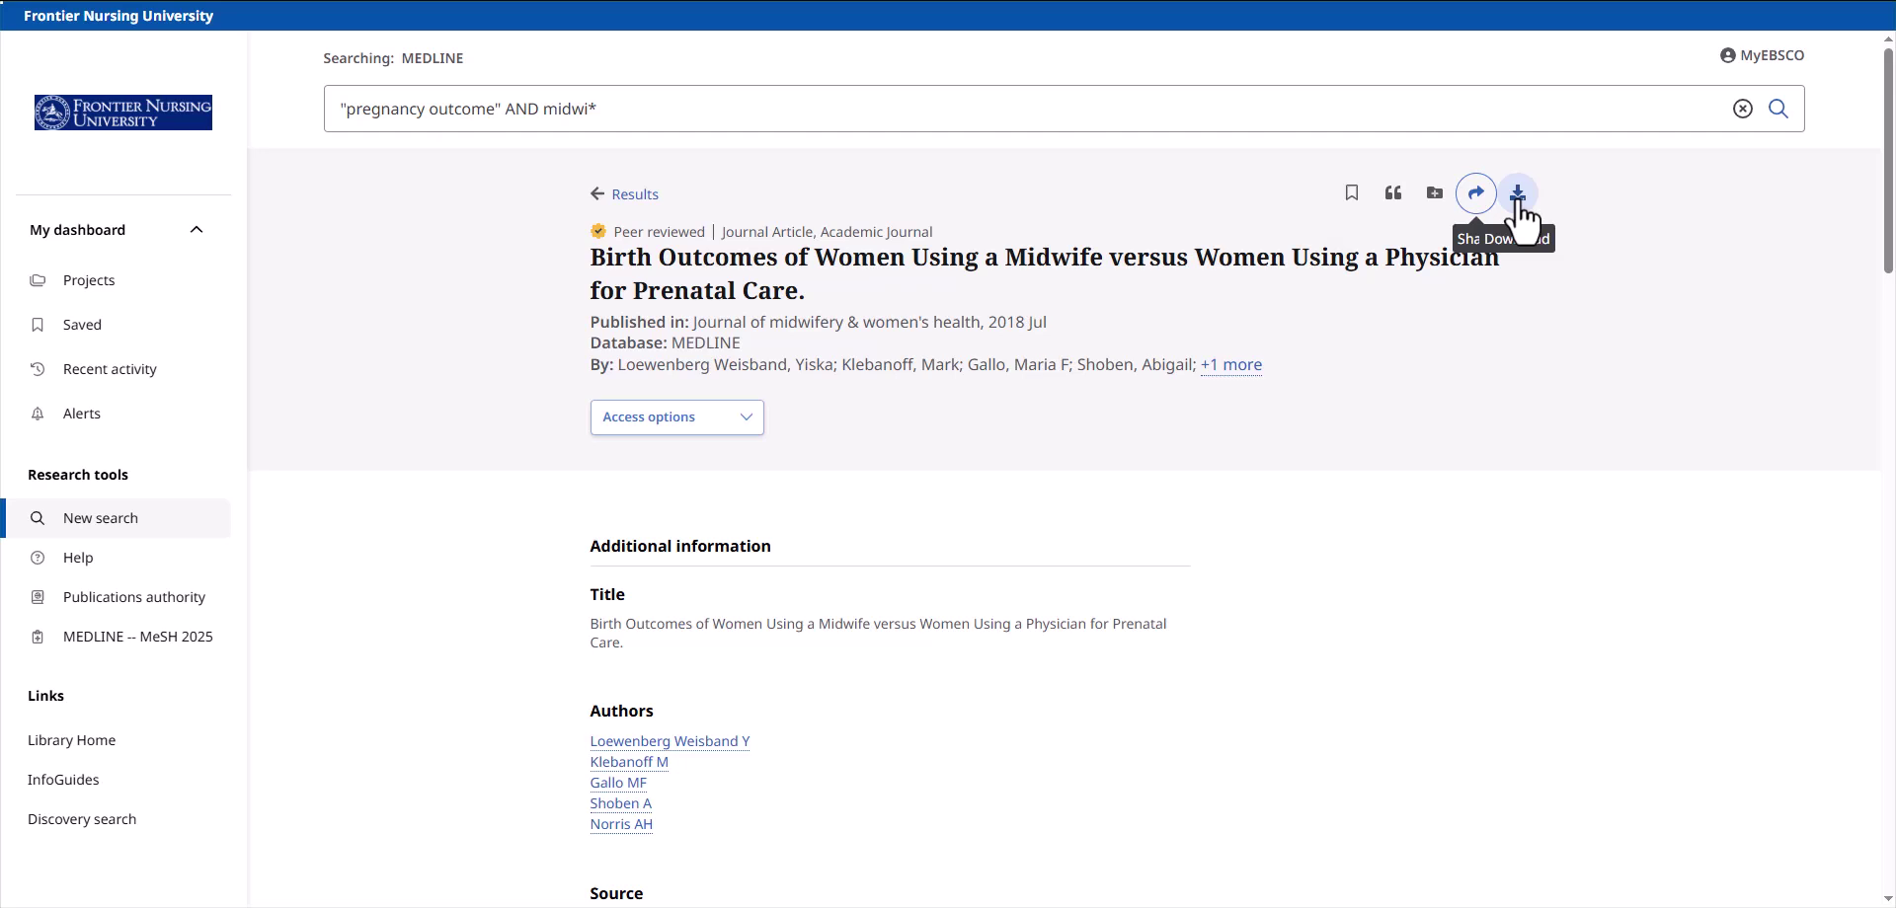
- Show the article's Access options, listing Full Text Finder and Linked full text
{"action": "left_click", "coordinate": [746, 427]}
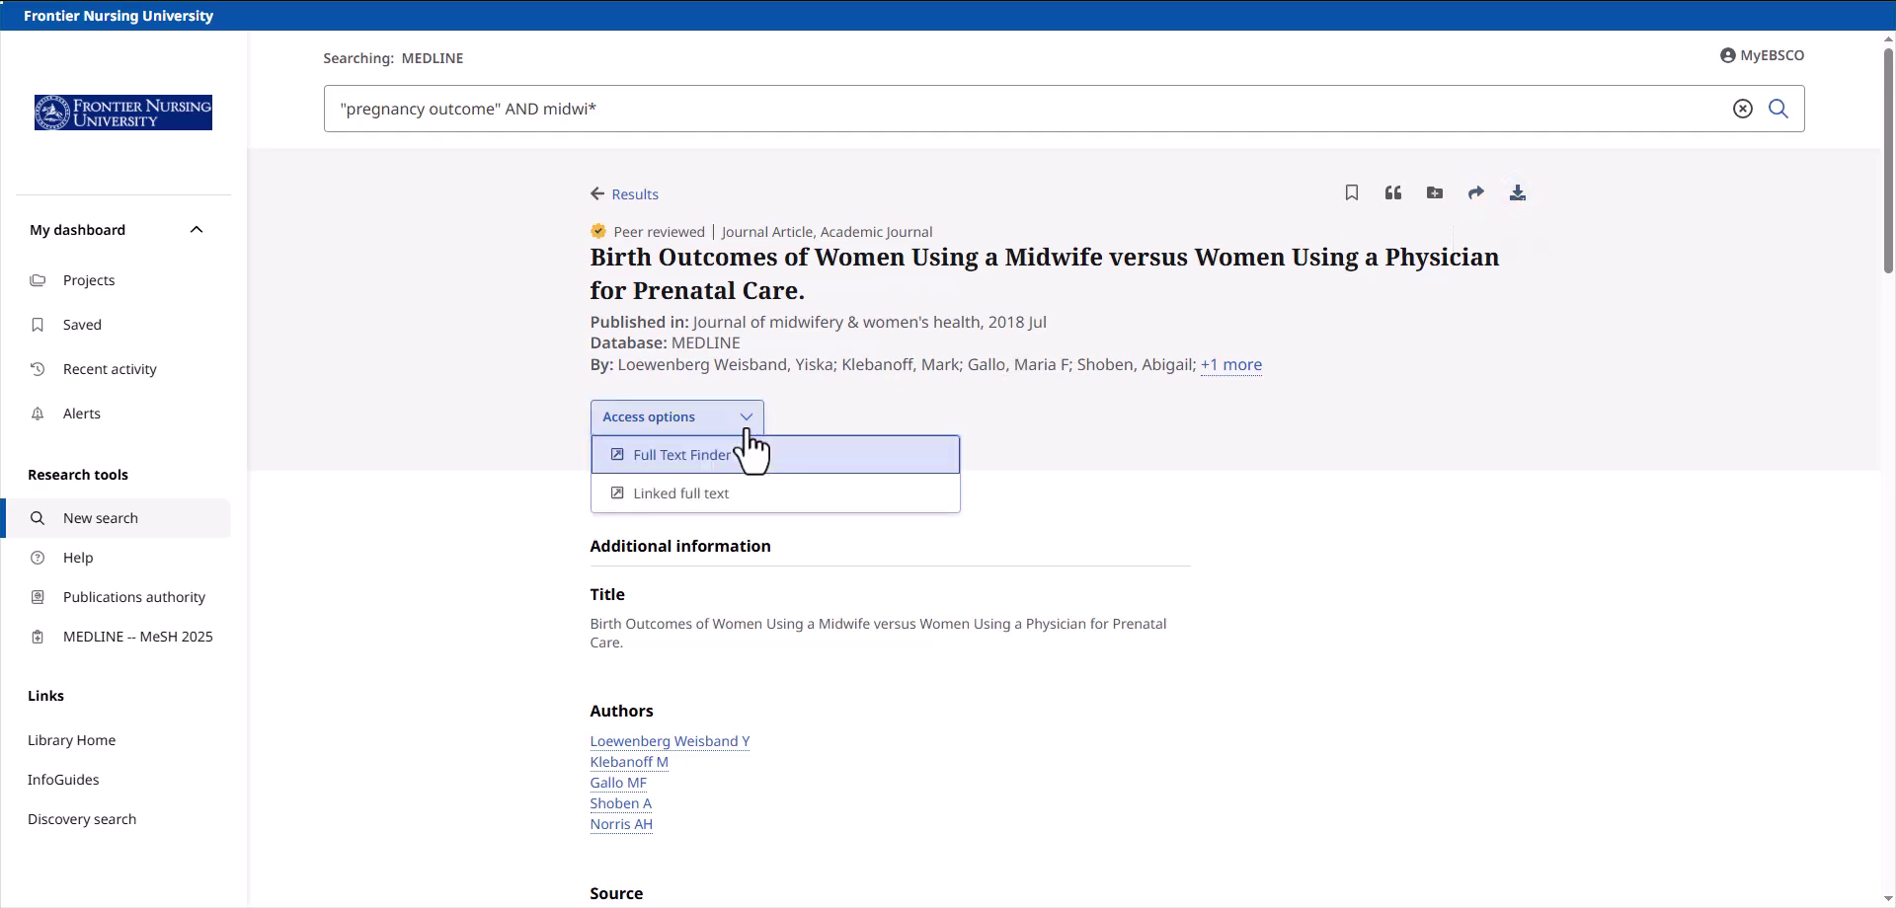